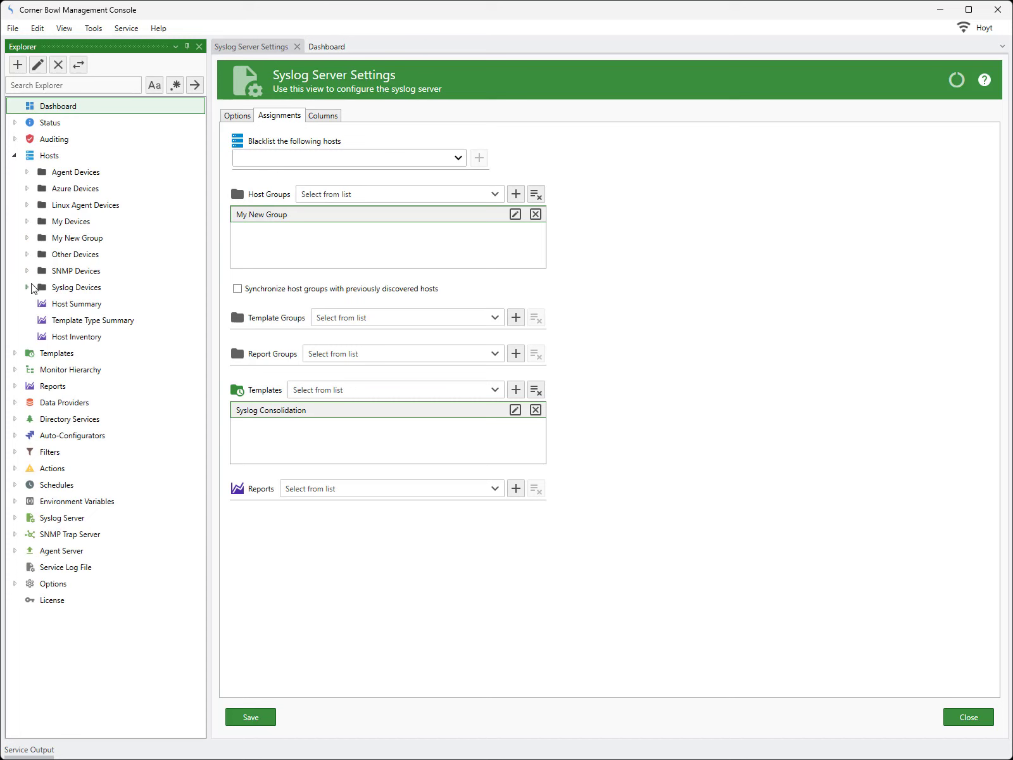
Delete hosts 192.168.0.16 and 192.168.0.3 from the Syslog Devices group.
left_click(27, 286)
left_click(71, 338)
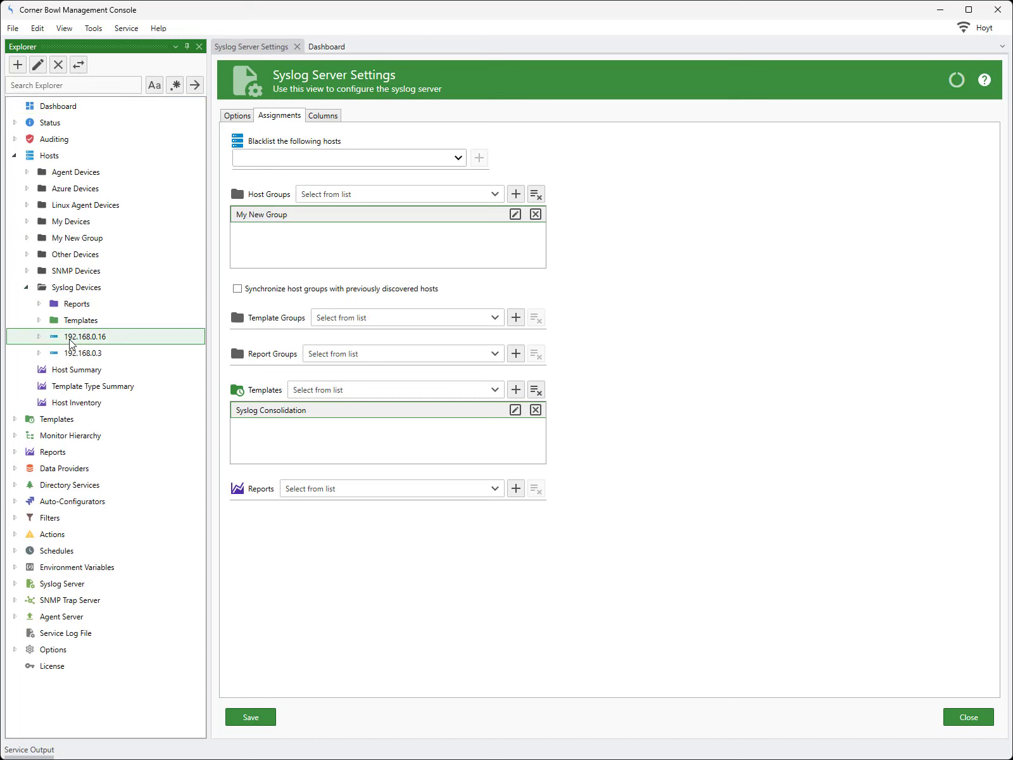
key("Delete")
key("Return")
key("Delete")
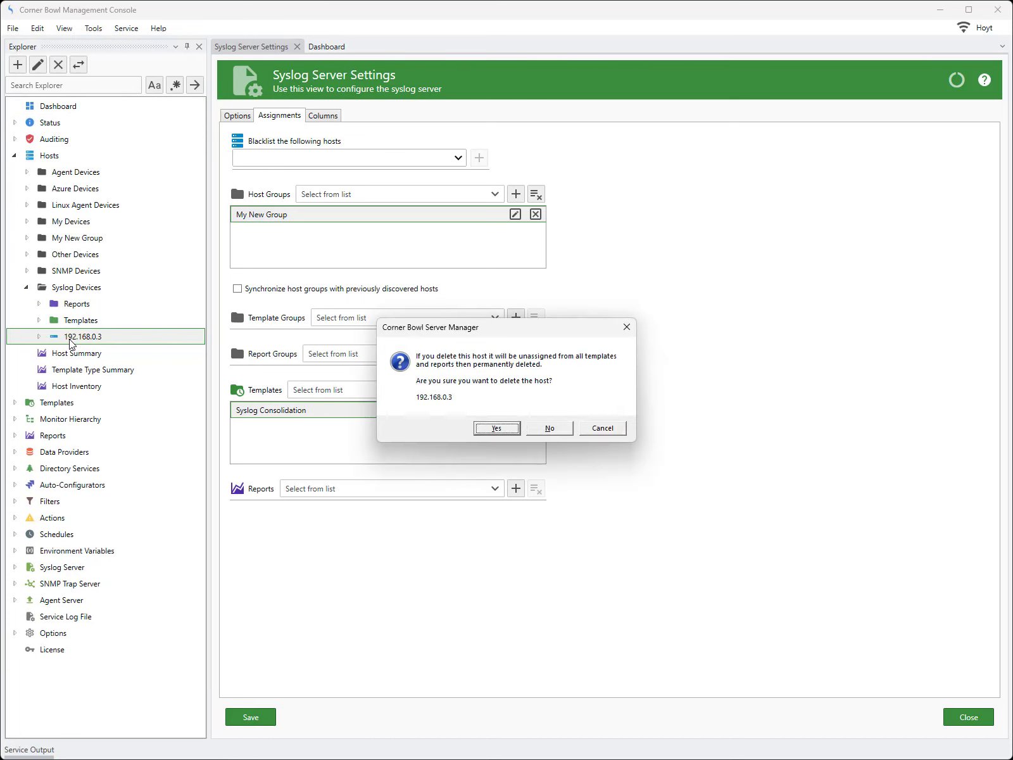
key("Return")
Open the log viewer options for the Syslog log under the Syslog Consolidation template of host 192.168.0.16 in My New Group.
left_click(26, 239)
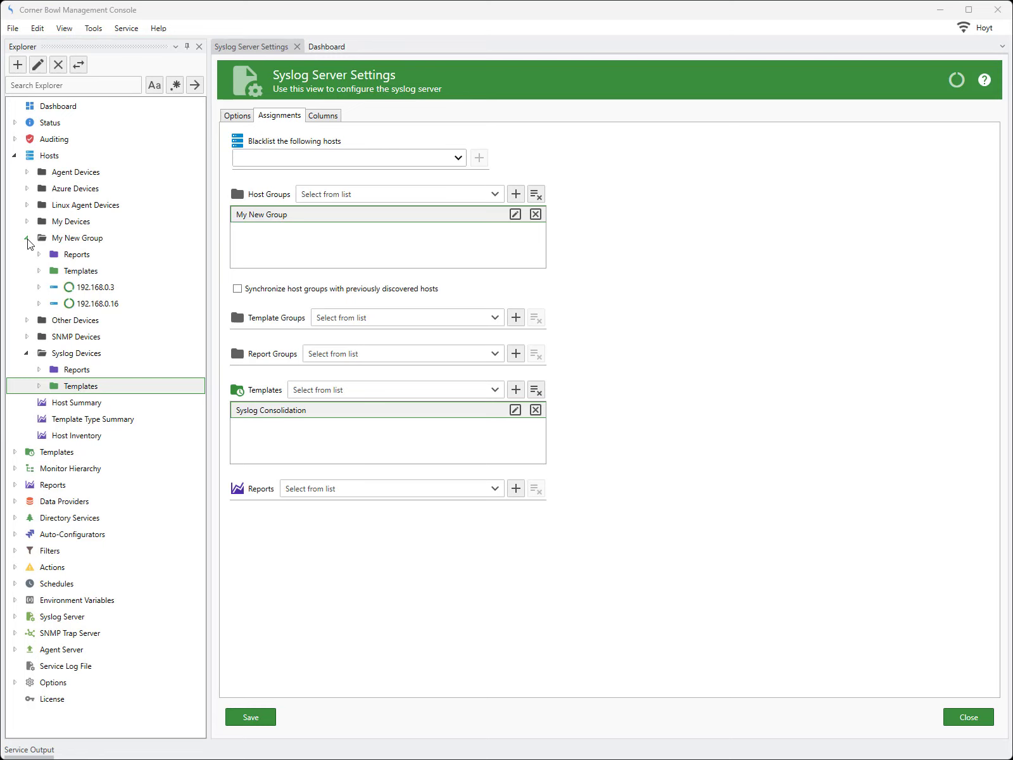
left_click(39, 287)
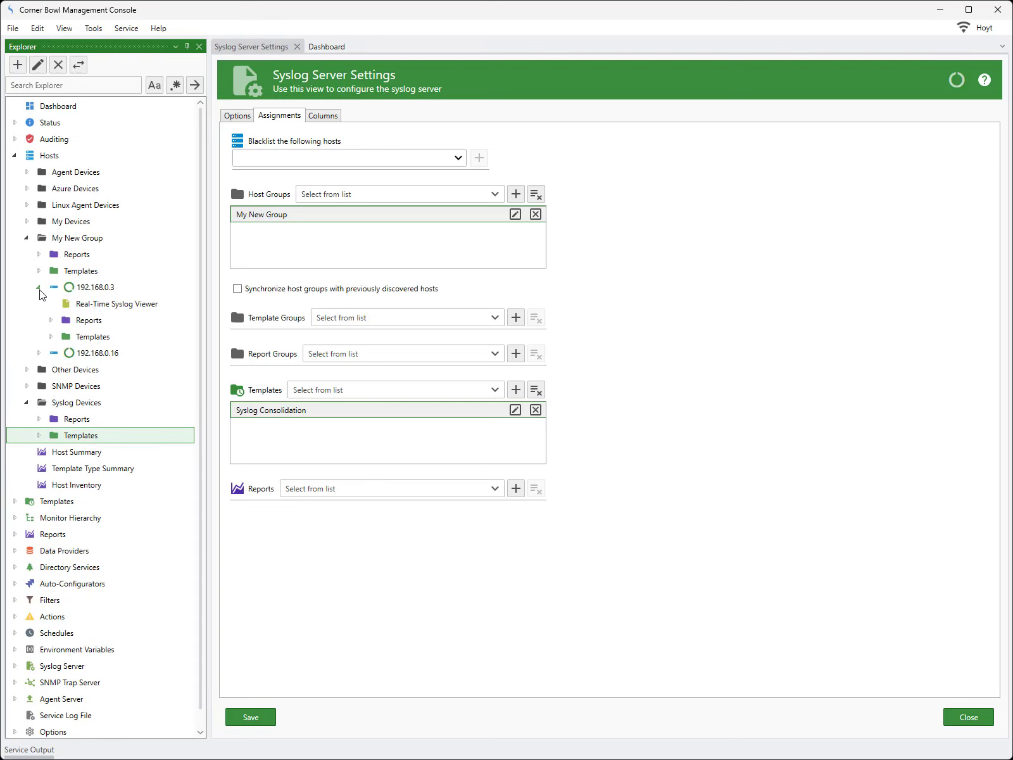
left_click(50, 336)
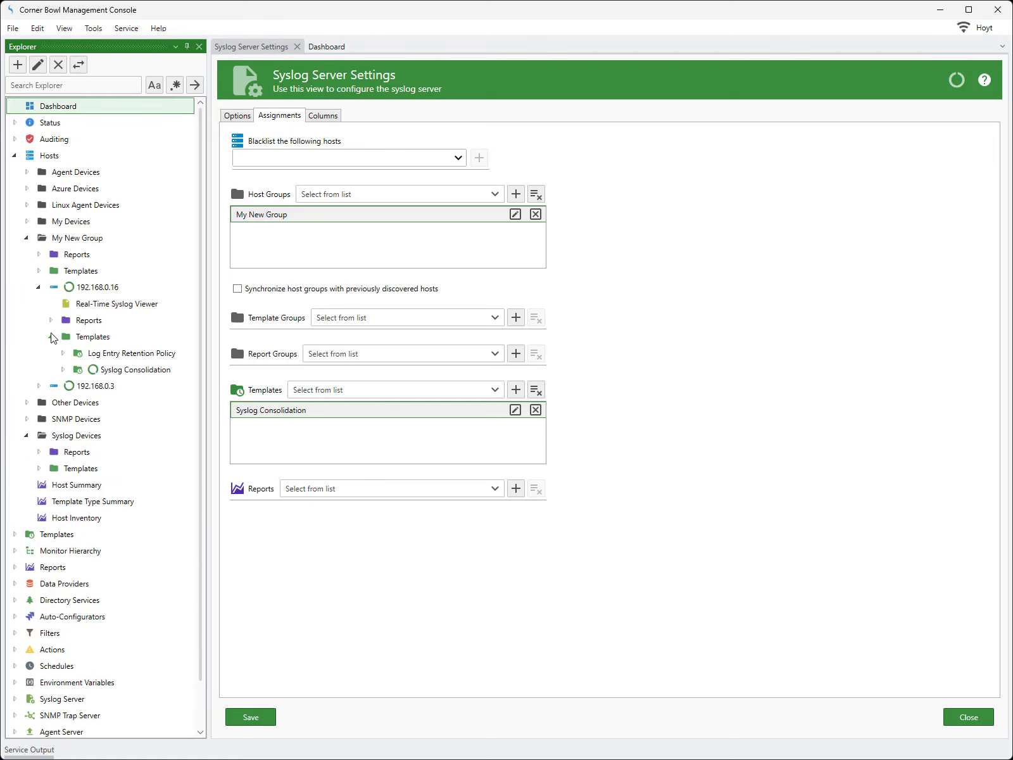
left_click(63, 369)
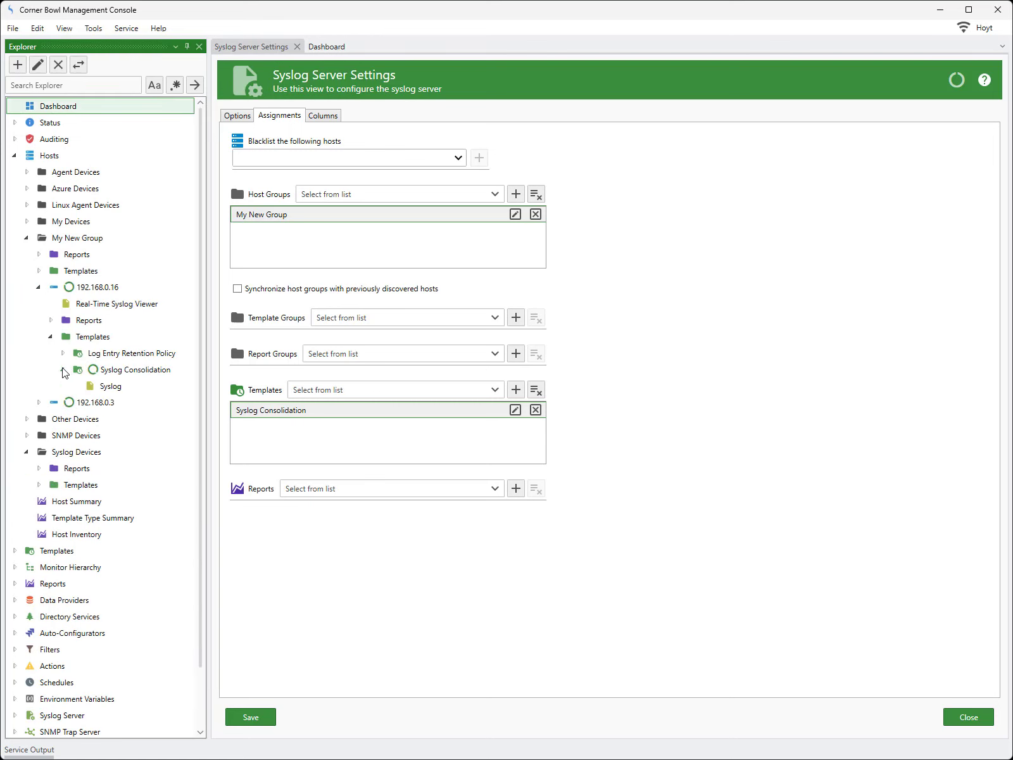
left_click(109, 386)
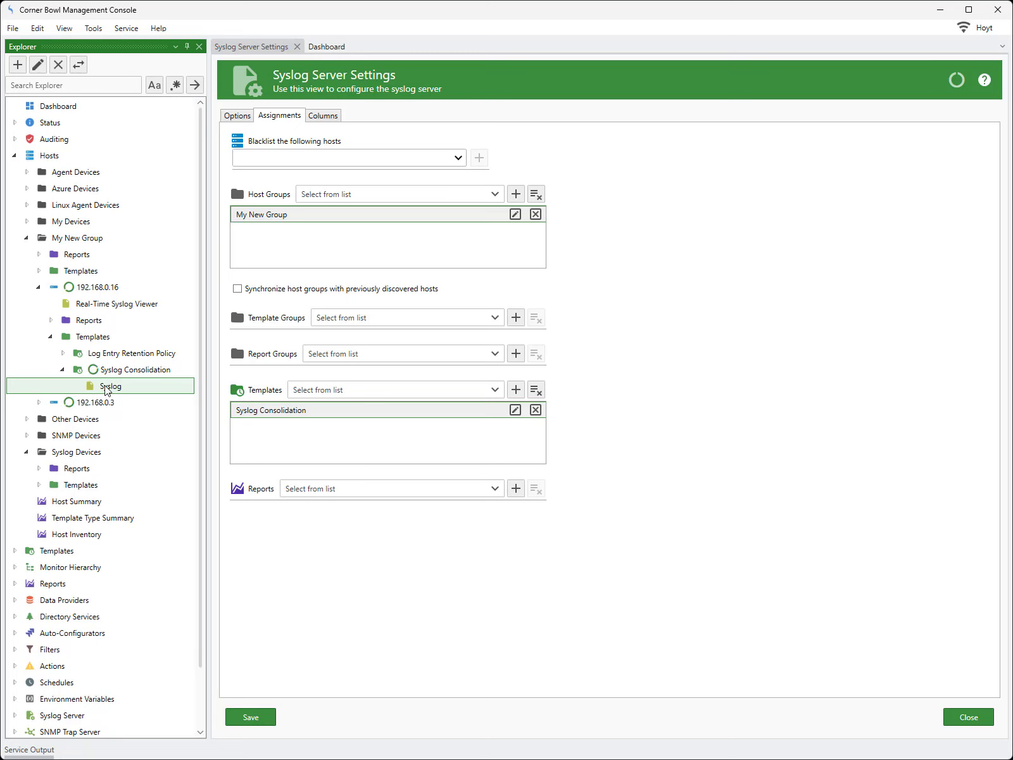
right_click(107, 390)
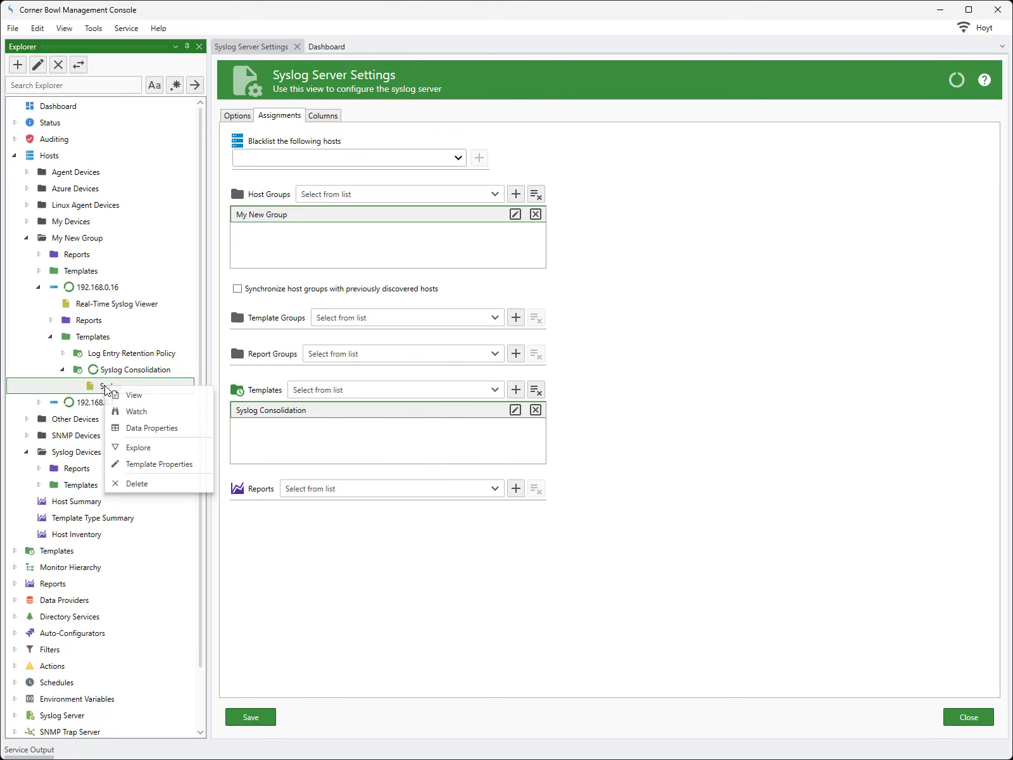
left_click(136, 396)
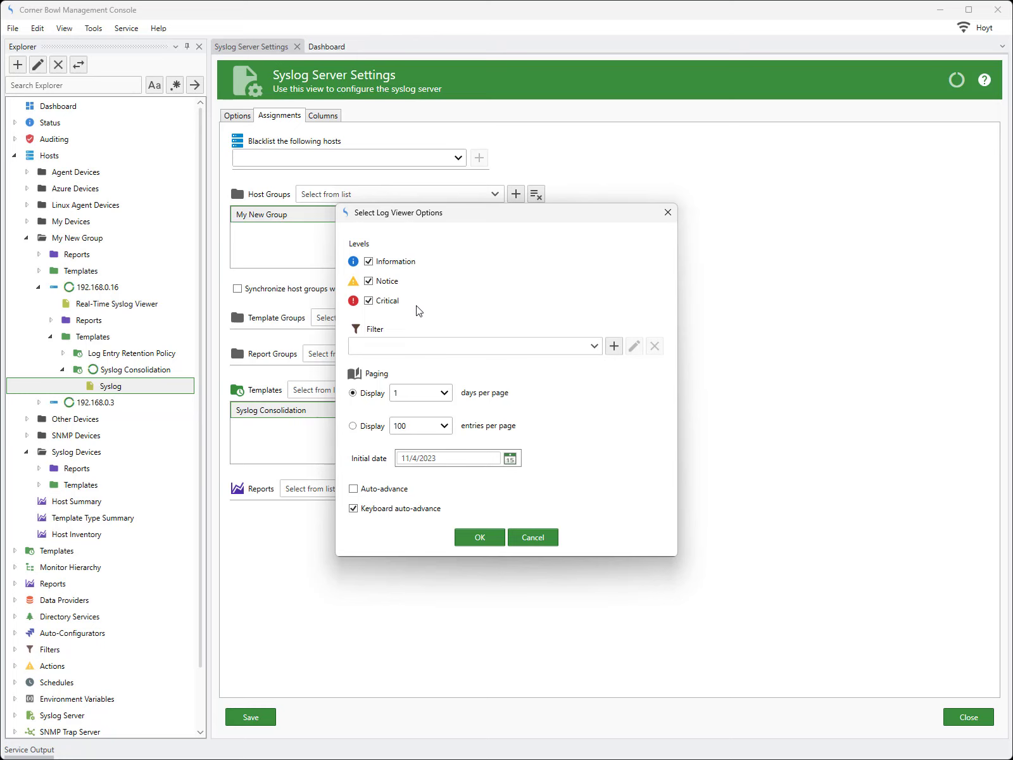
Review the available filters and the initial date choice, and display the consolidated syslog with the default viewer options.
left_click(595, 347)
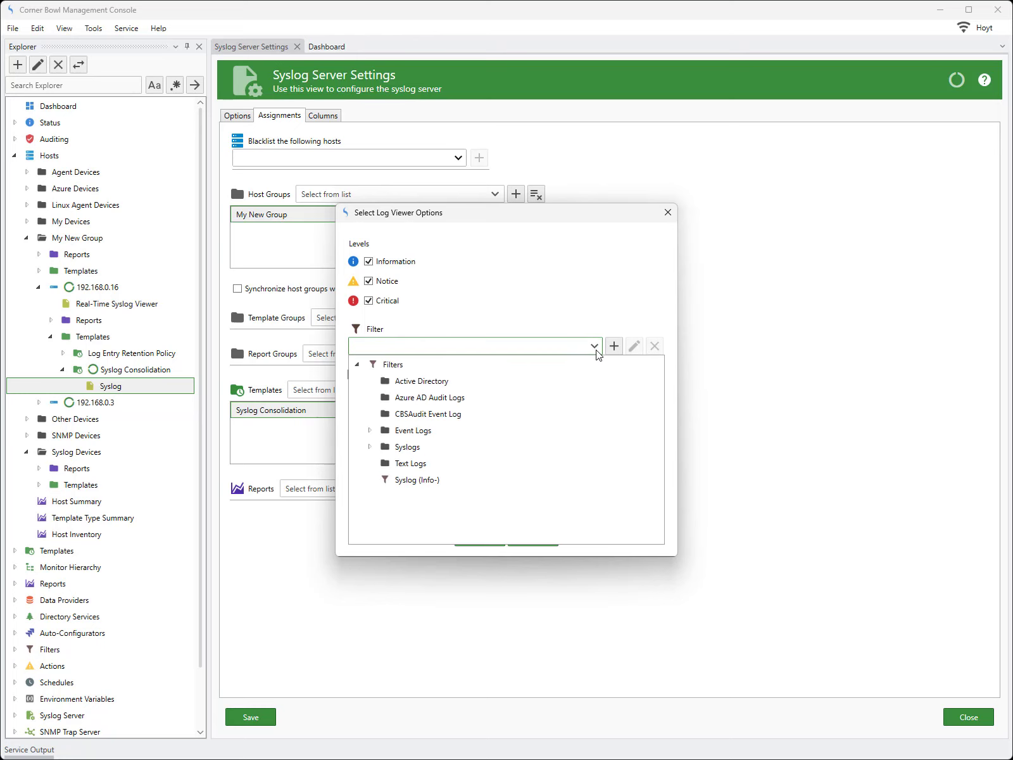
left_click(595, 347)
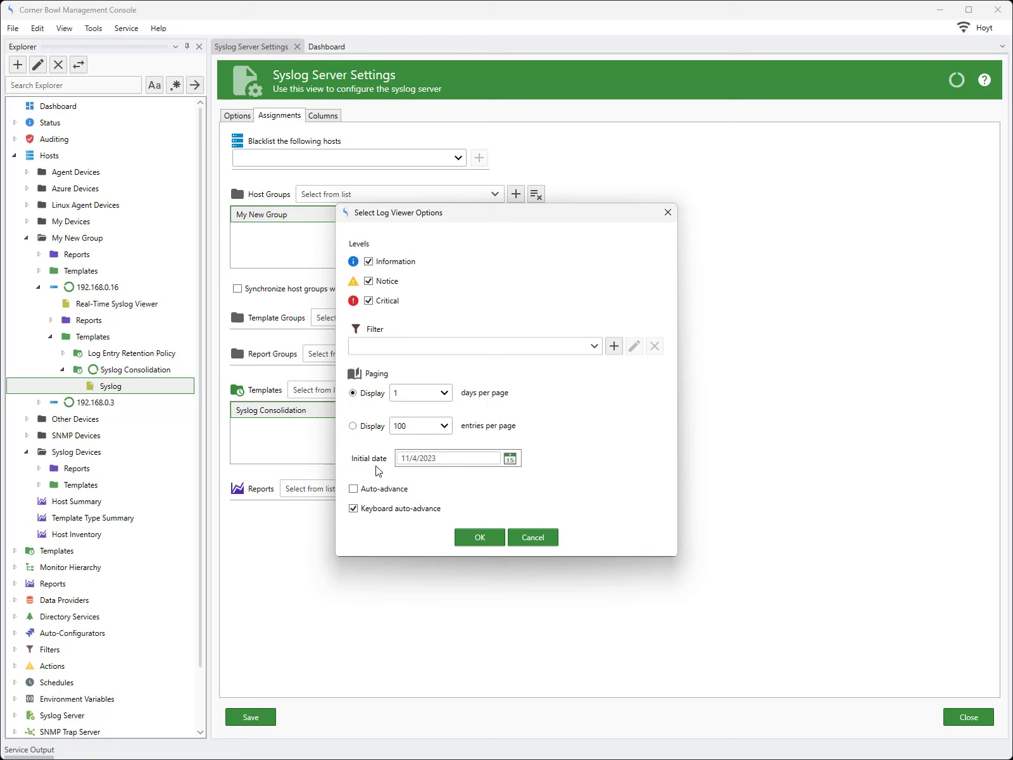
left_click(510, 459)
left_click(510, 459)
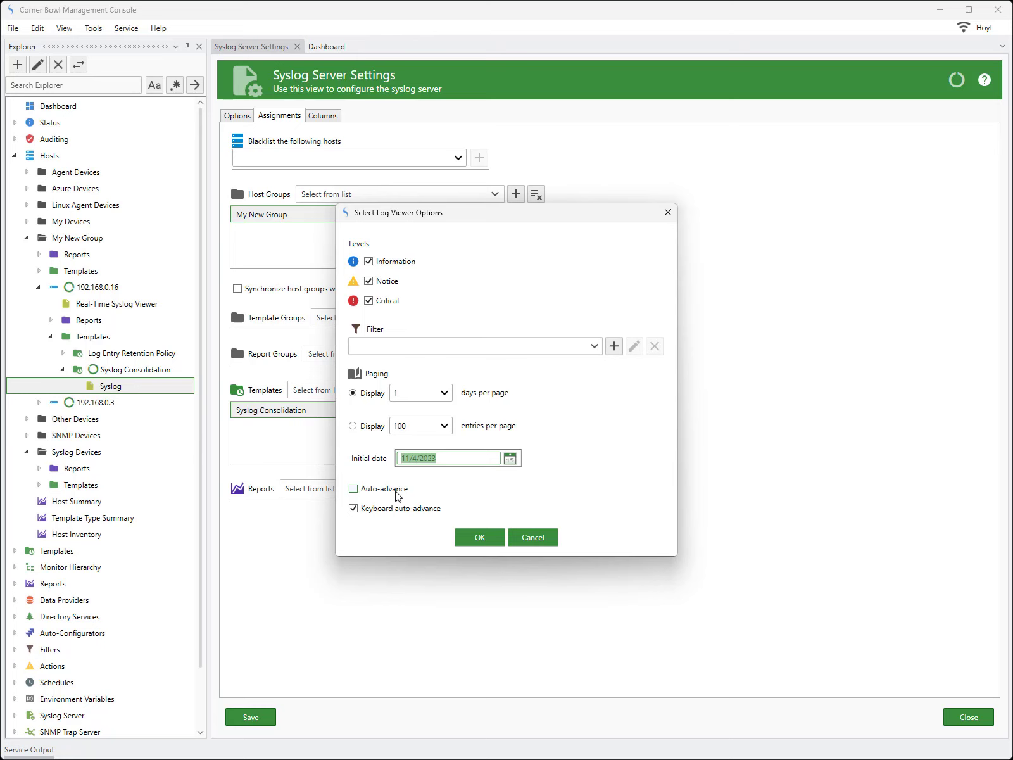
left_click(471, 536)
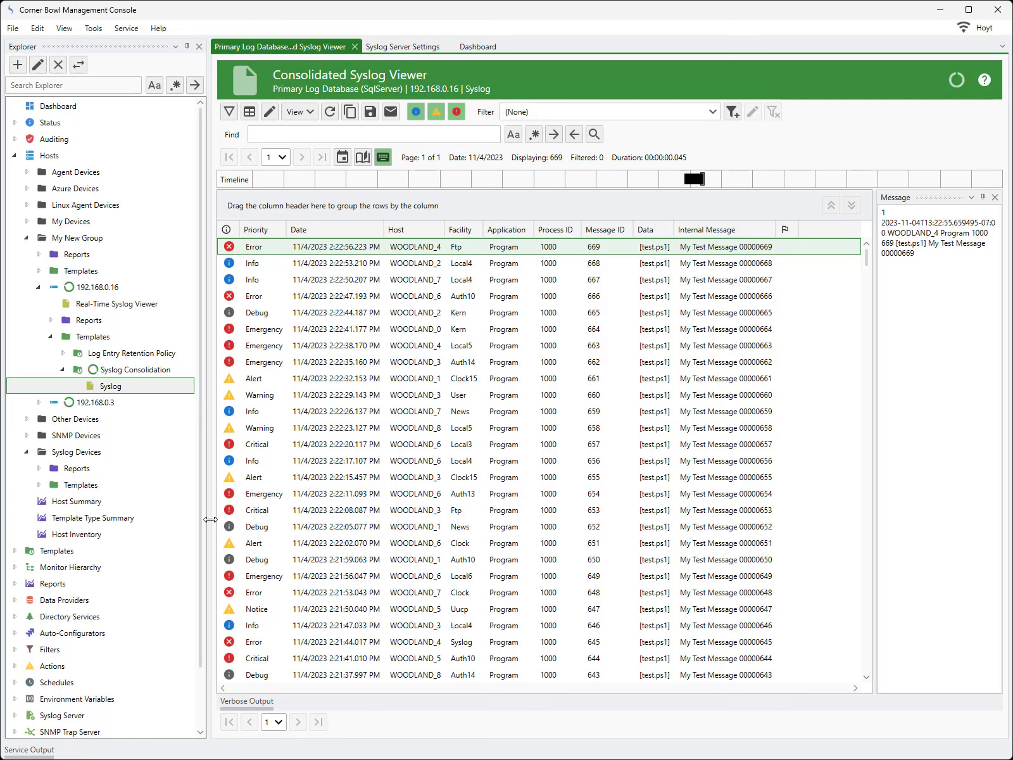
Review the parsing options and the column definitions from APPLICATION through MESSAGE_INTERNAL in the Syslog Server Settings.
scroll(201, 529, "down", 2)
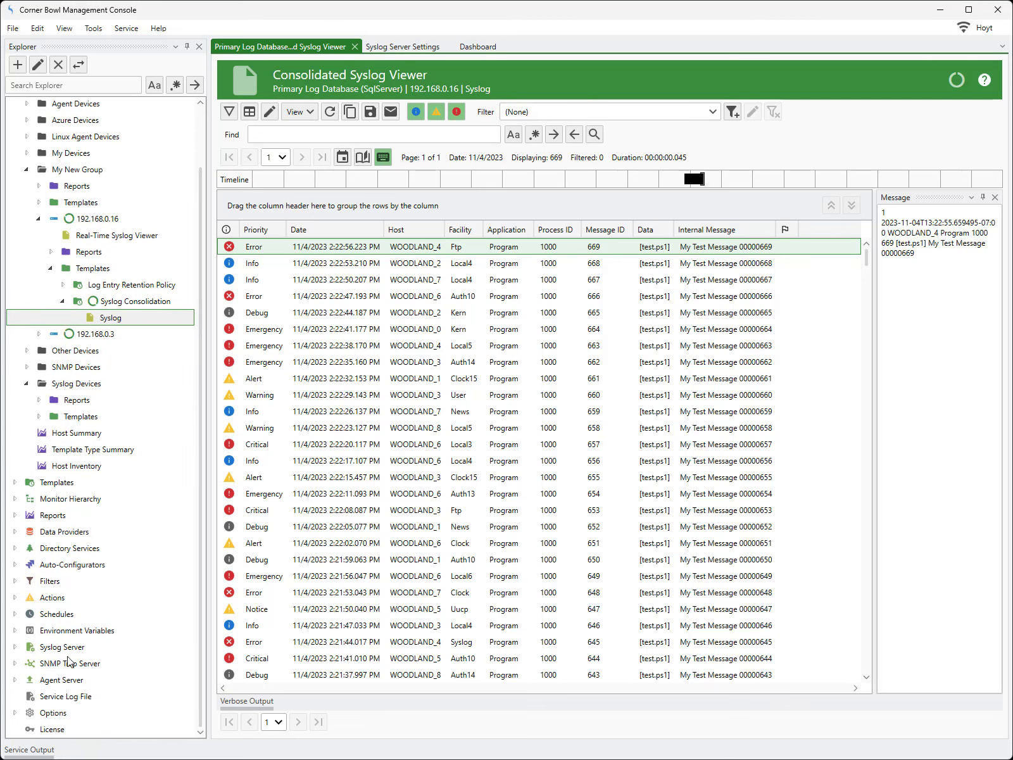
left_click(15, 647)
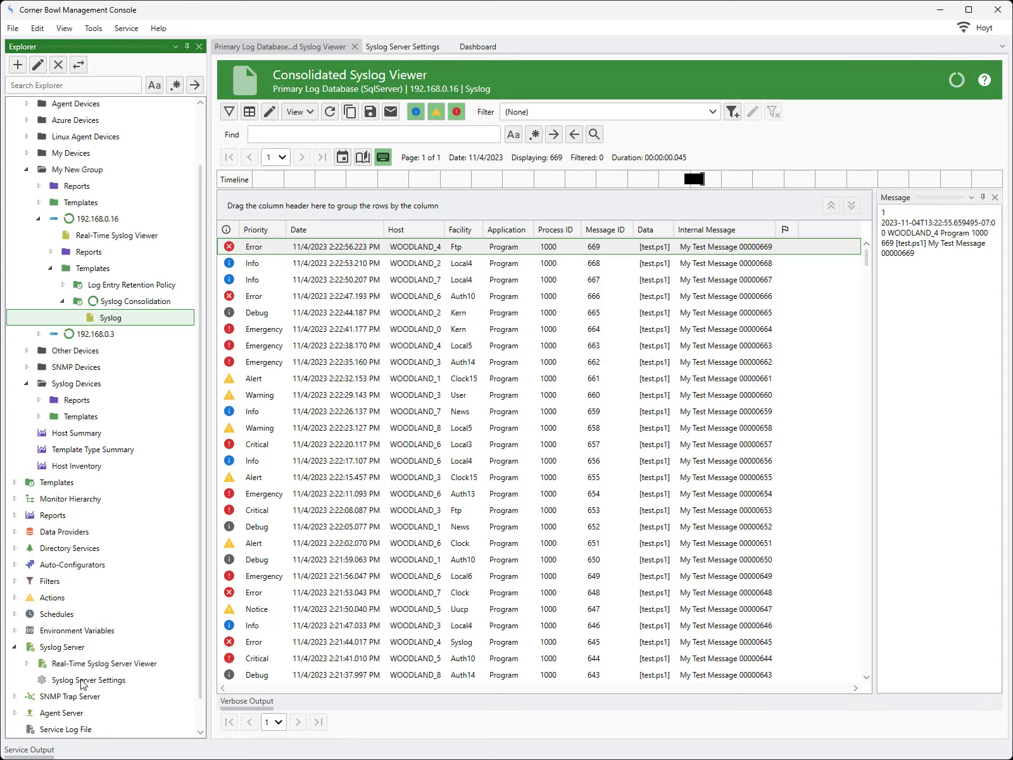
left_click(80, 679)
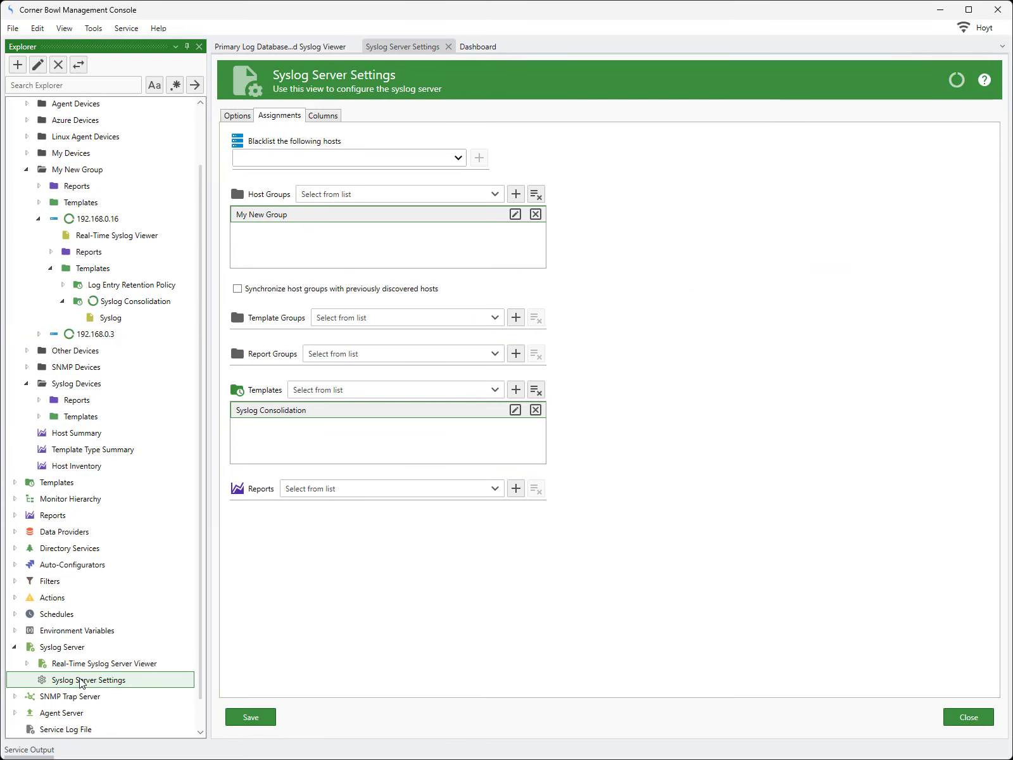
left_click(236, 116)
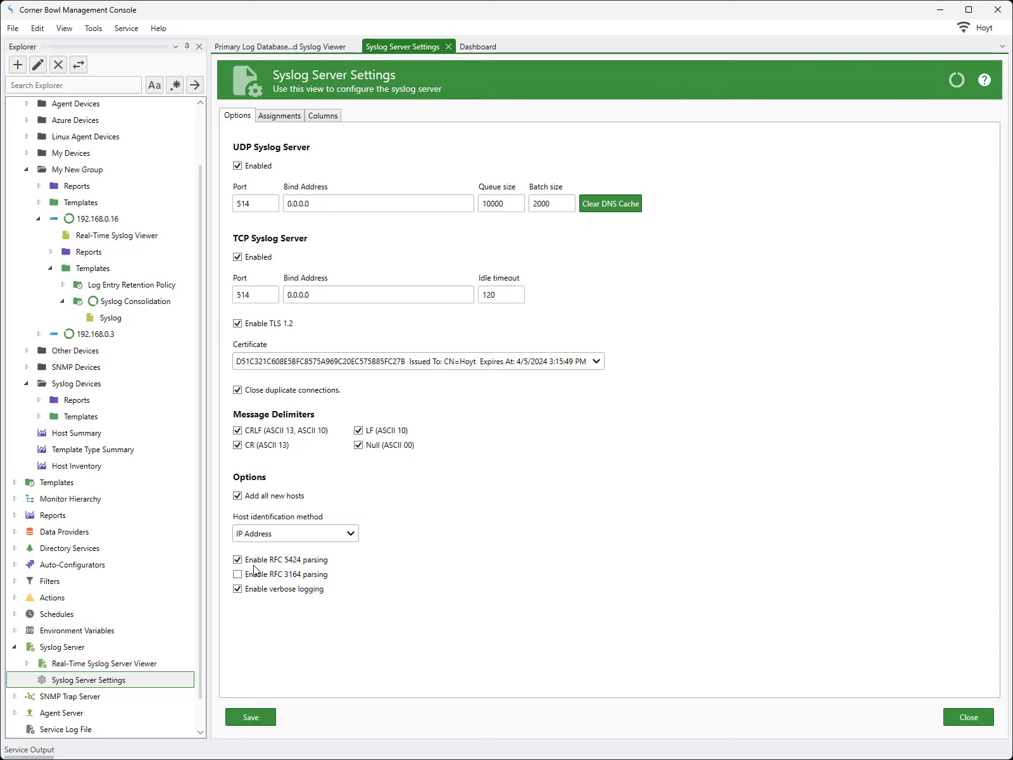
left_click(324, 116)
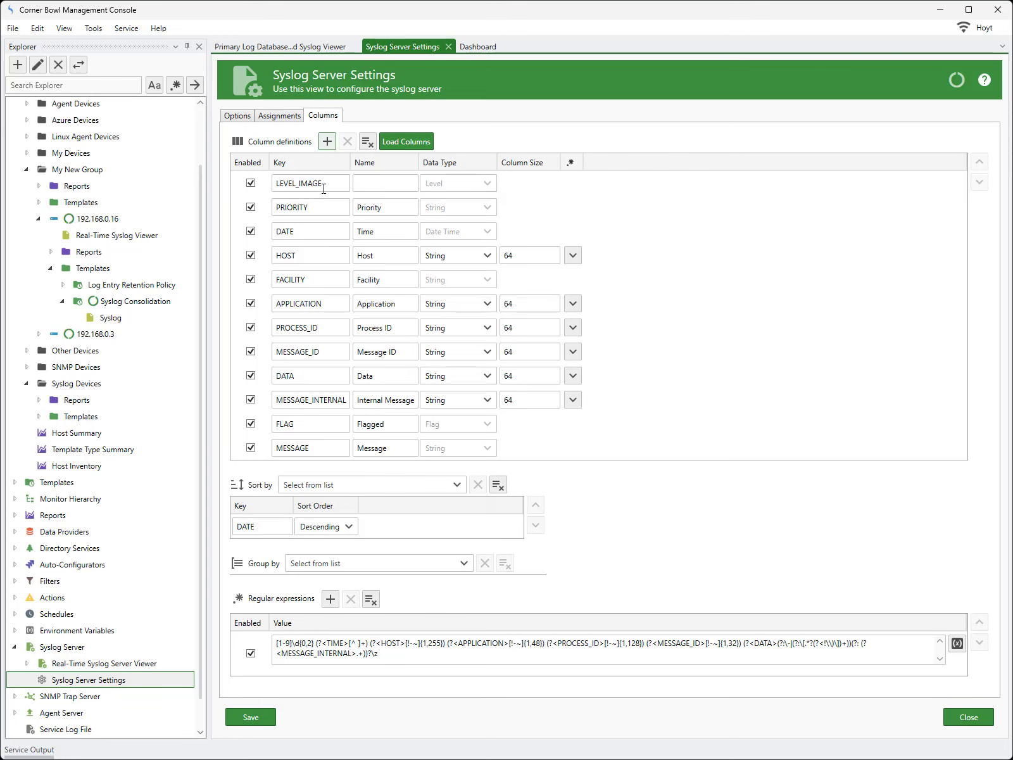
left_click(329, 305)
left_click(331, 326)
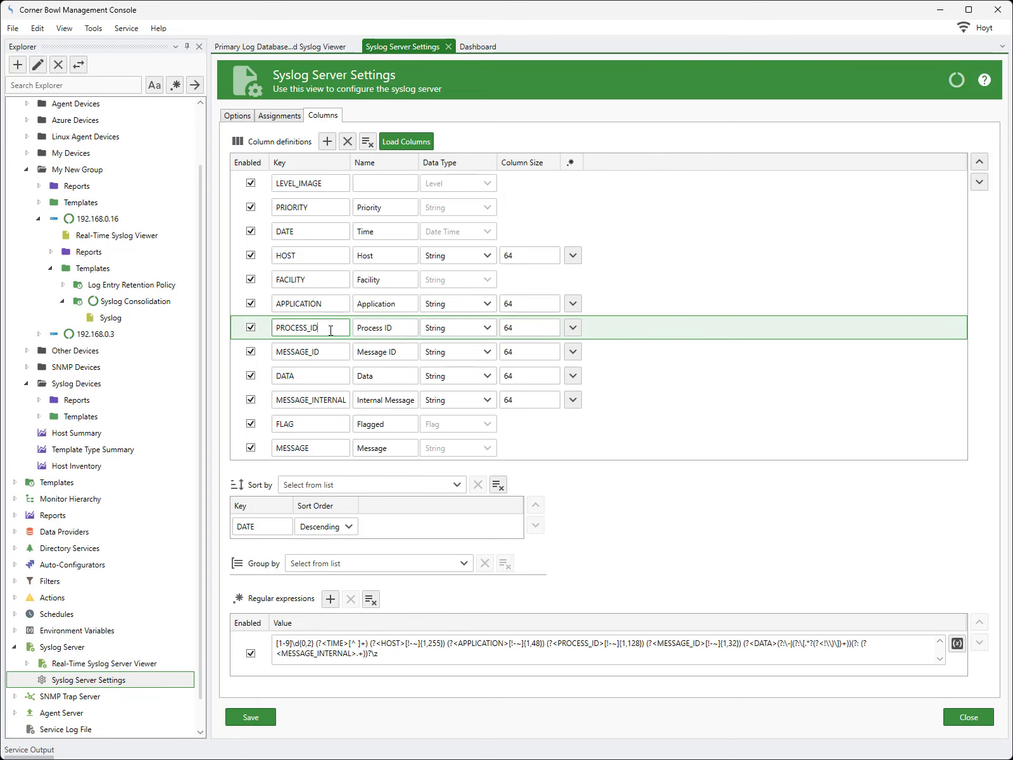
left_click(332, 353)
left_click(332, 378)
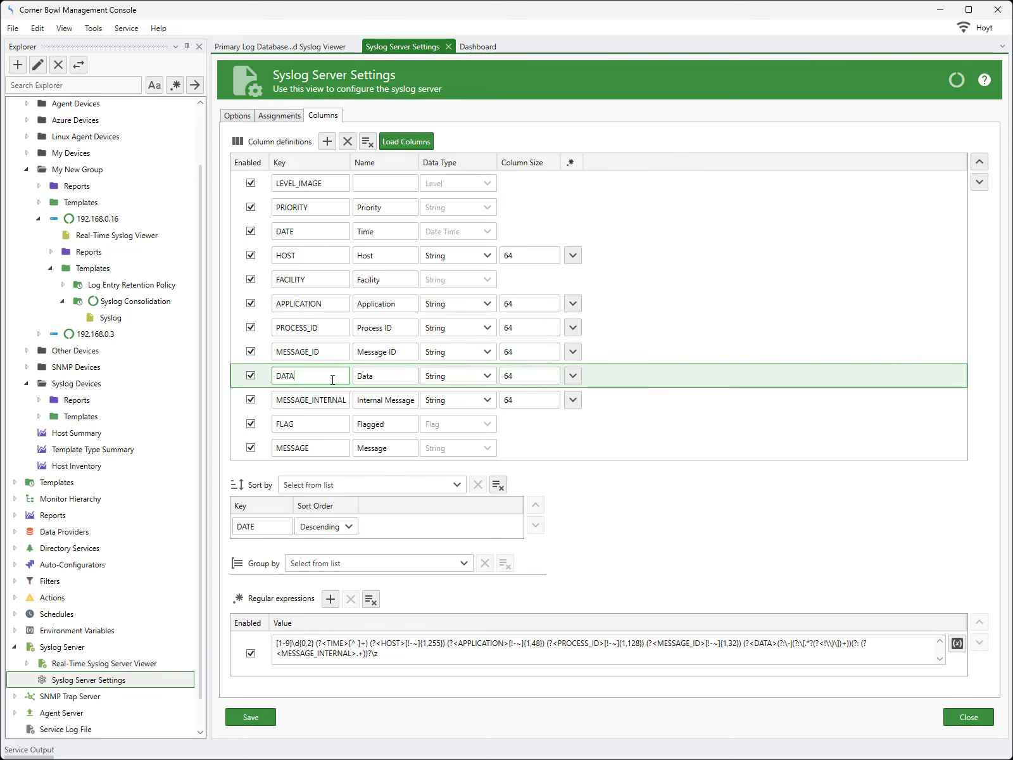
left_click(344, 400)
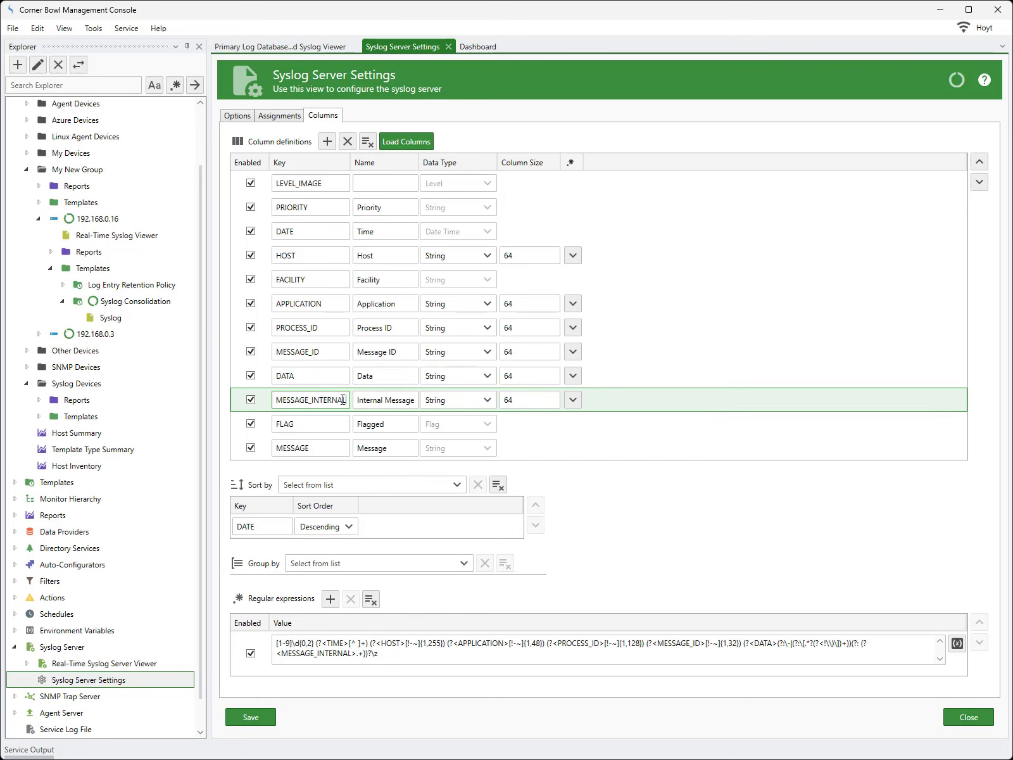
Disable RFC 5424 parsing, reload the column definitions to match and save the syslog server settings.
left_click(238, 120)
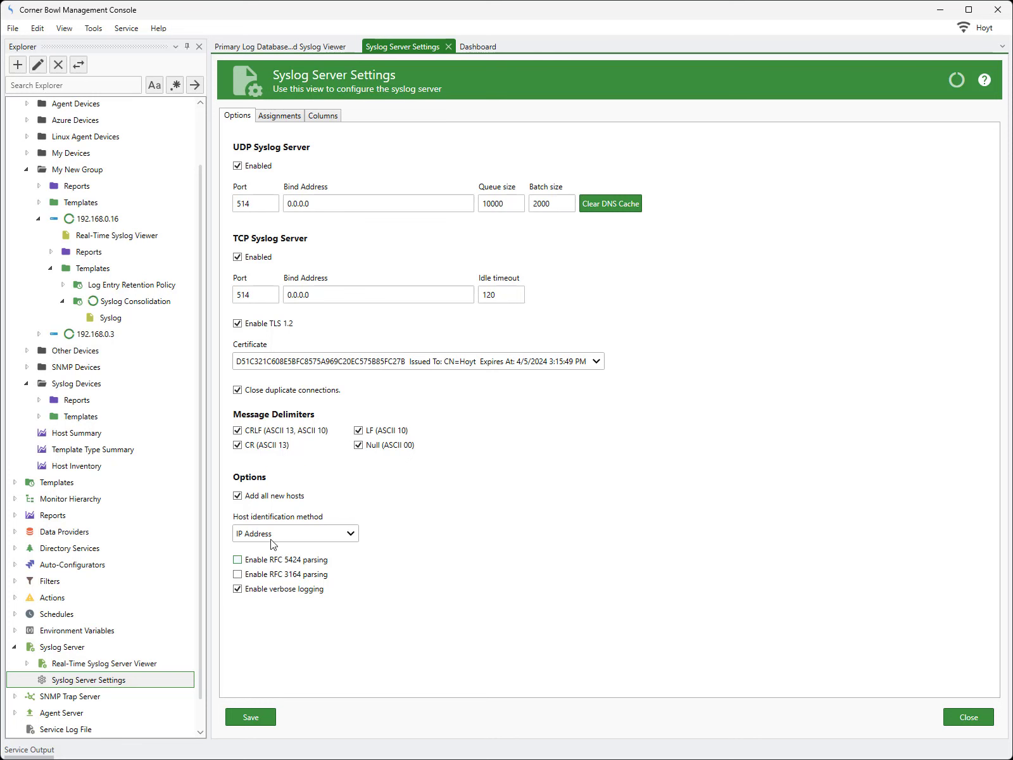
left_click(329, 117)
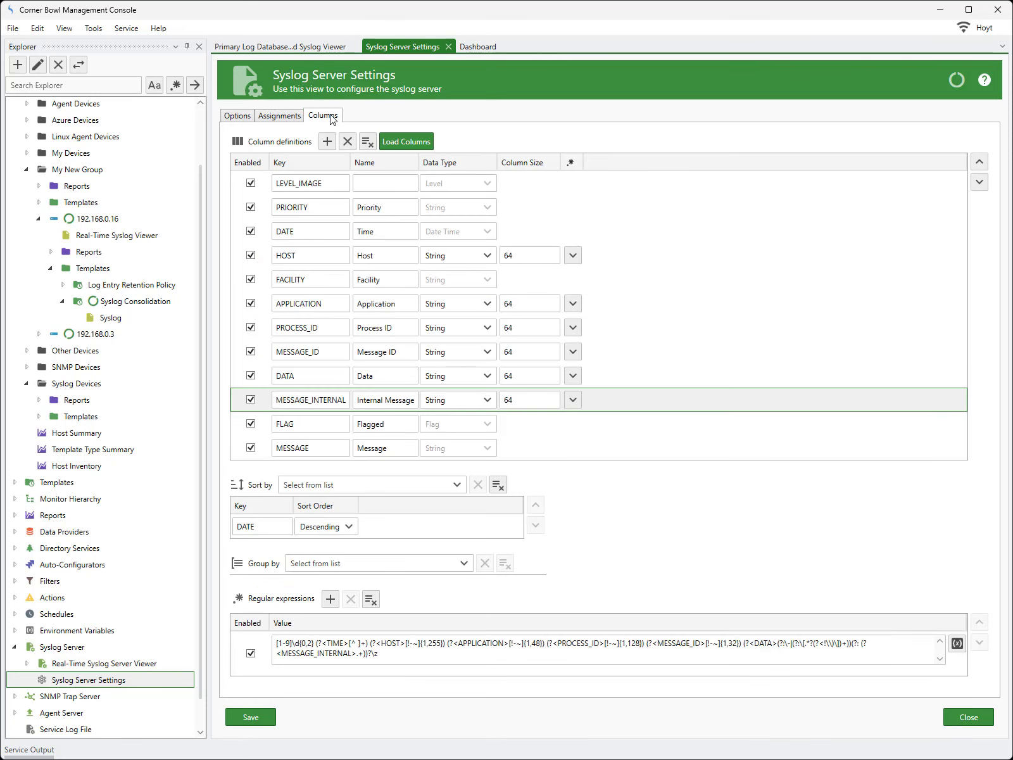
left_click(395, 142)
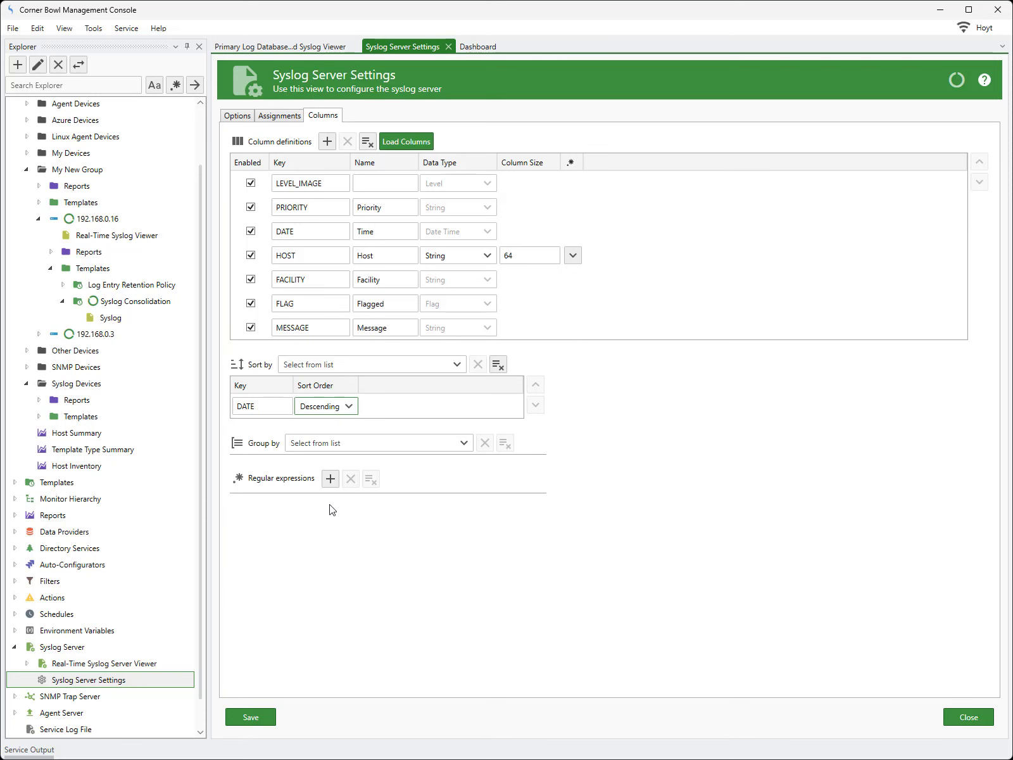
left_click(261, 723)
Refresh the Consolidated Syslog Viewer and examine the raw message text of the newest entry.
left_click(256, 49)
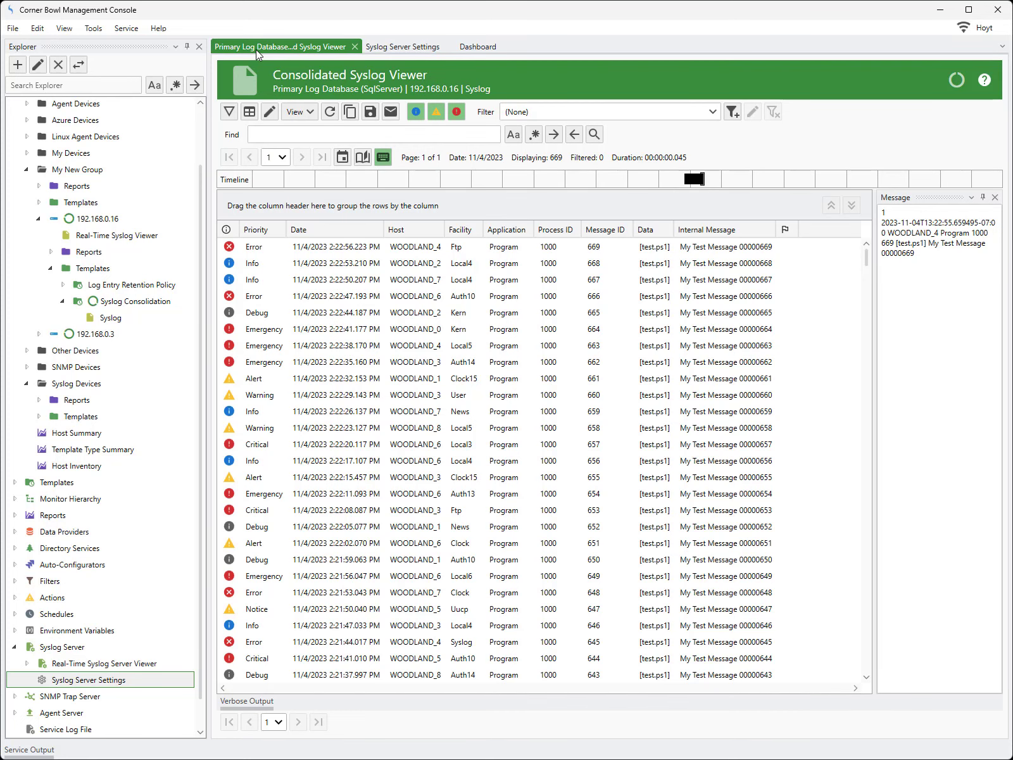
left_click(331, 114)
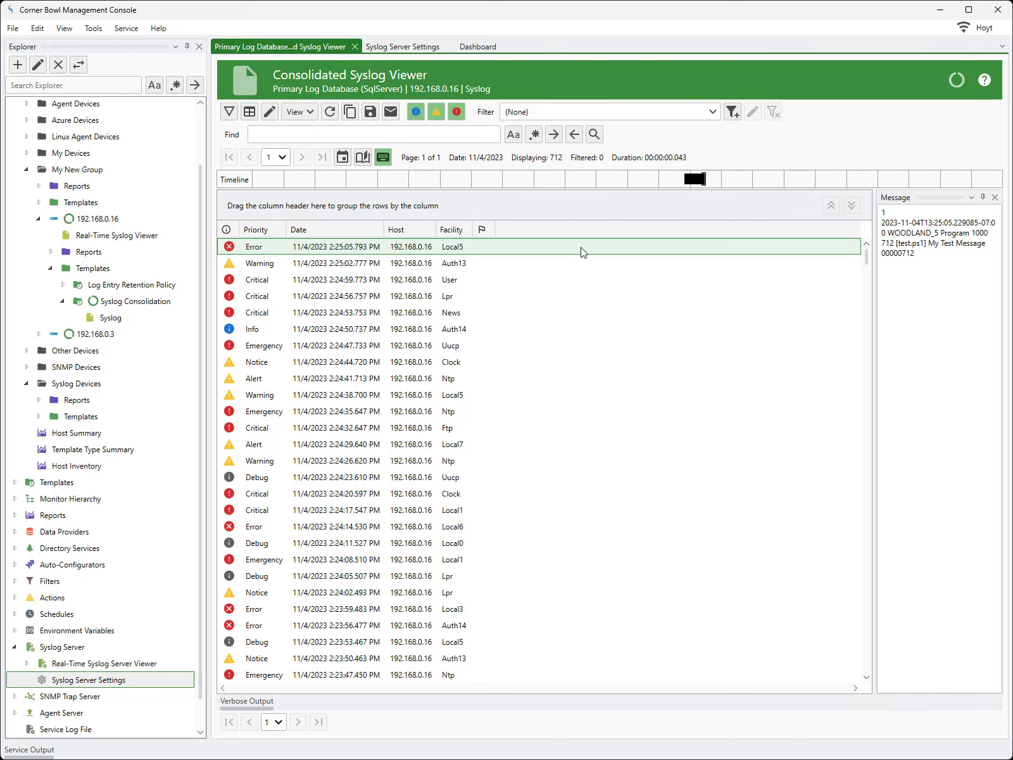
left_click_drag(903, 223, 939, 261)
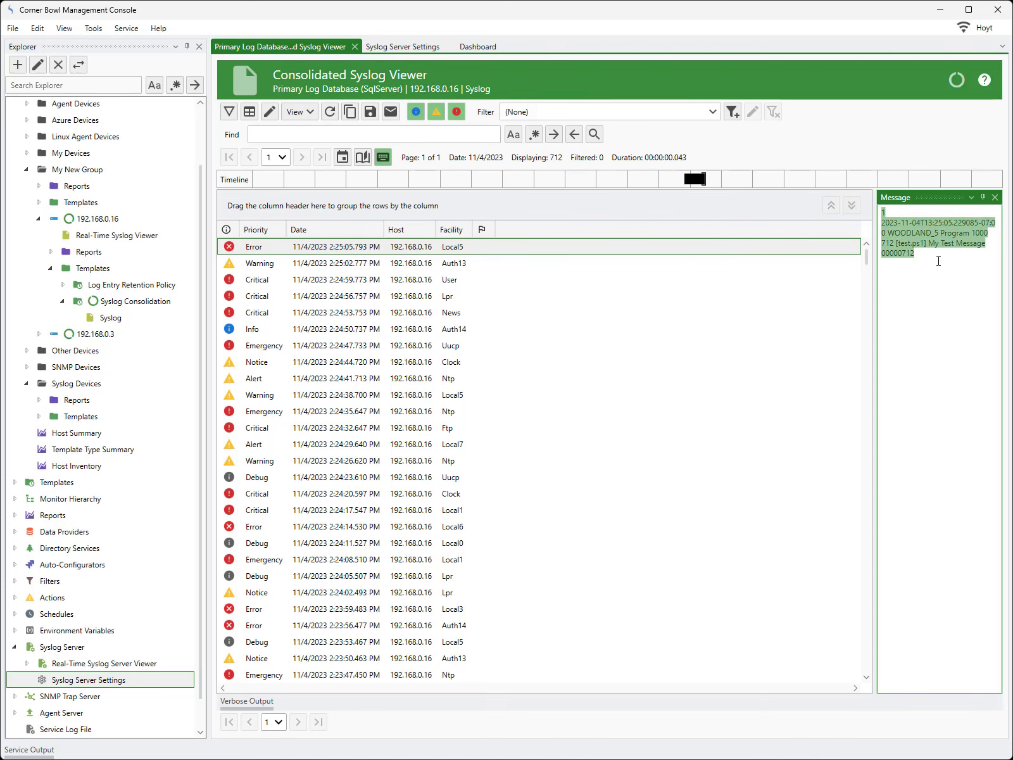
left_click(938, 261)
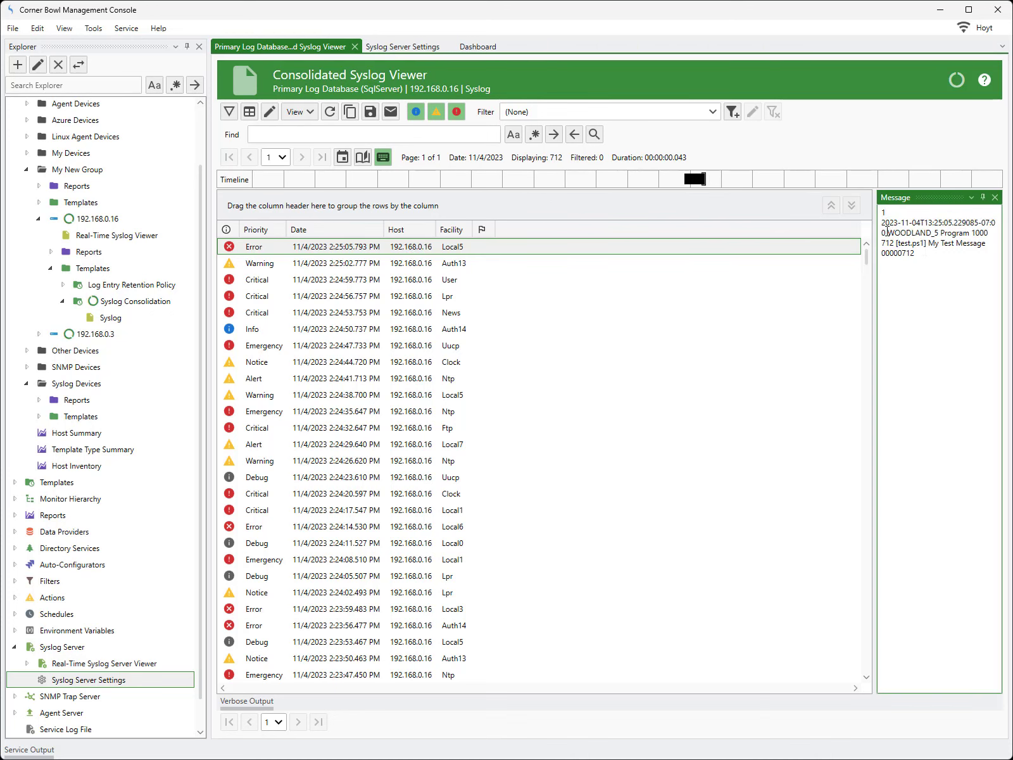
left_click_drag(888, 232, 938, 240)
Enable RFC 5424 parsing in the Syslog Server Settings, reload the matching column definitions and save.
left_click(425, 47)
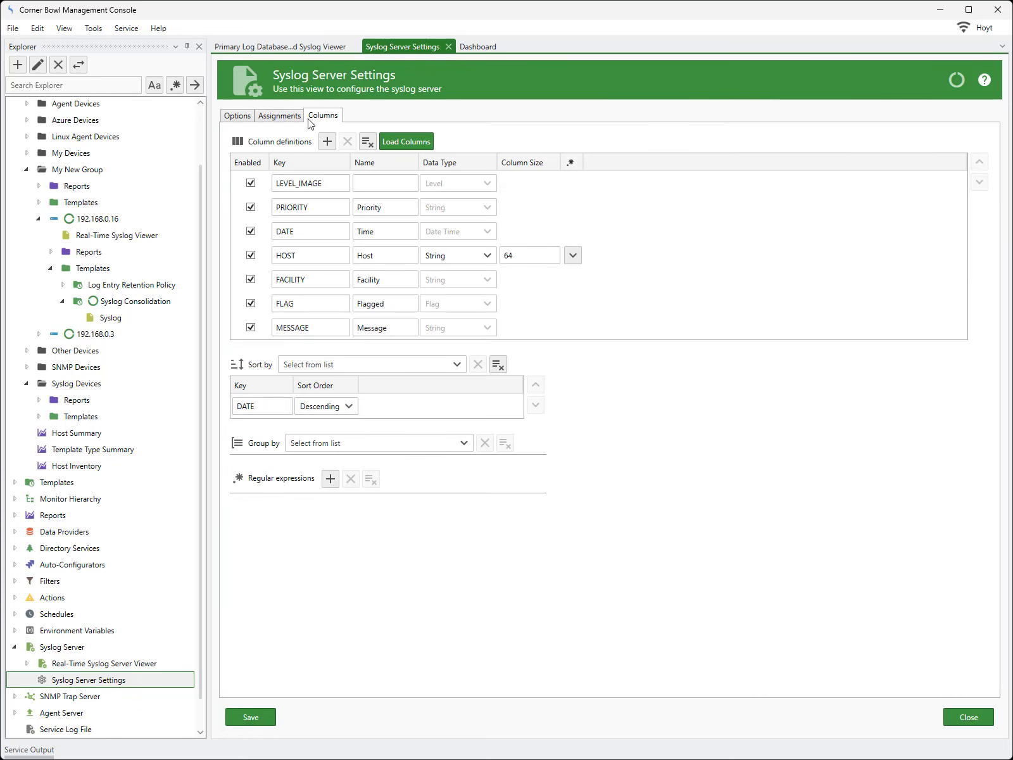
left_click(241, 117)
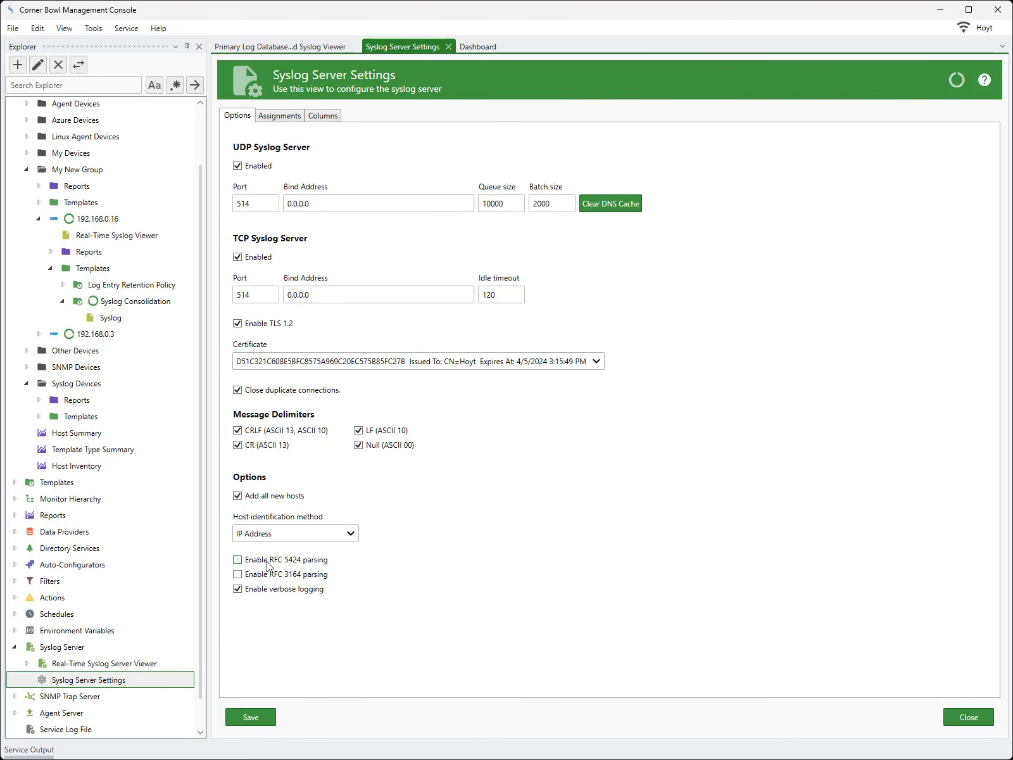
left_click(330, 117)
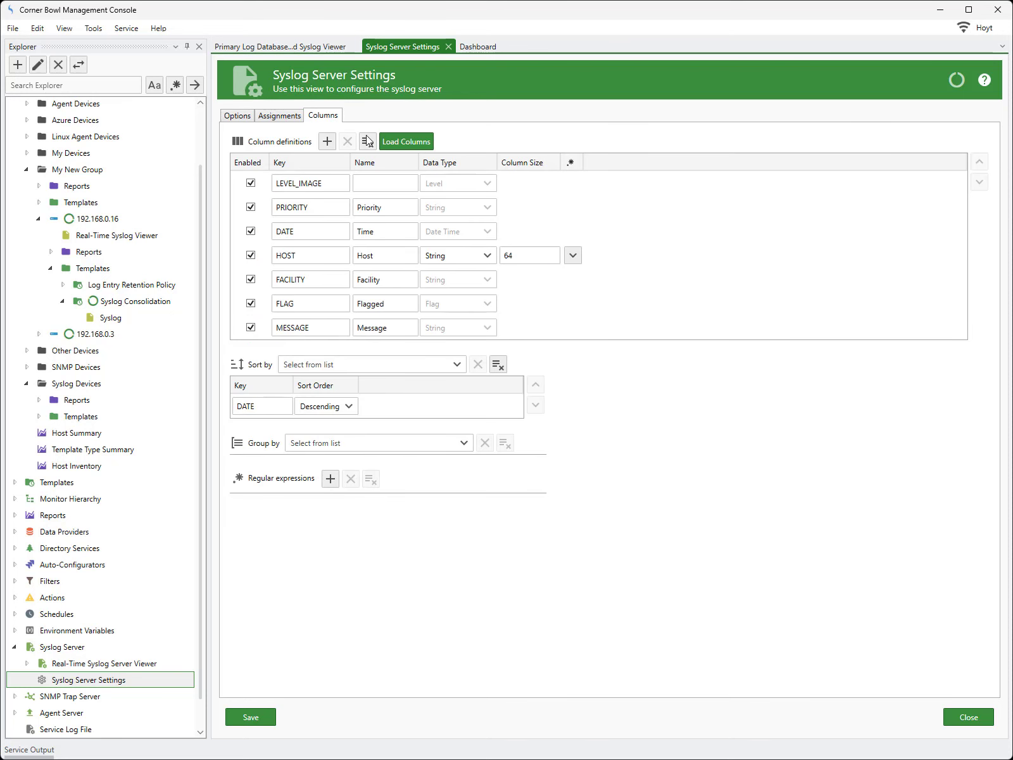
left_click(395, 141)
left_click(274, 720)
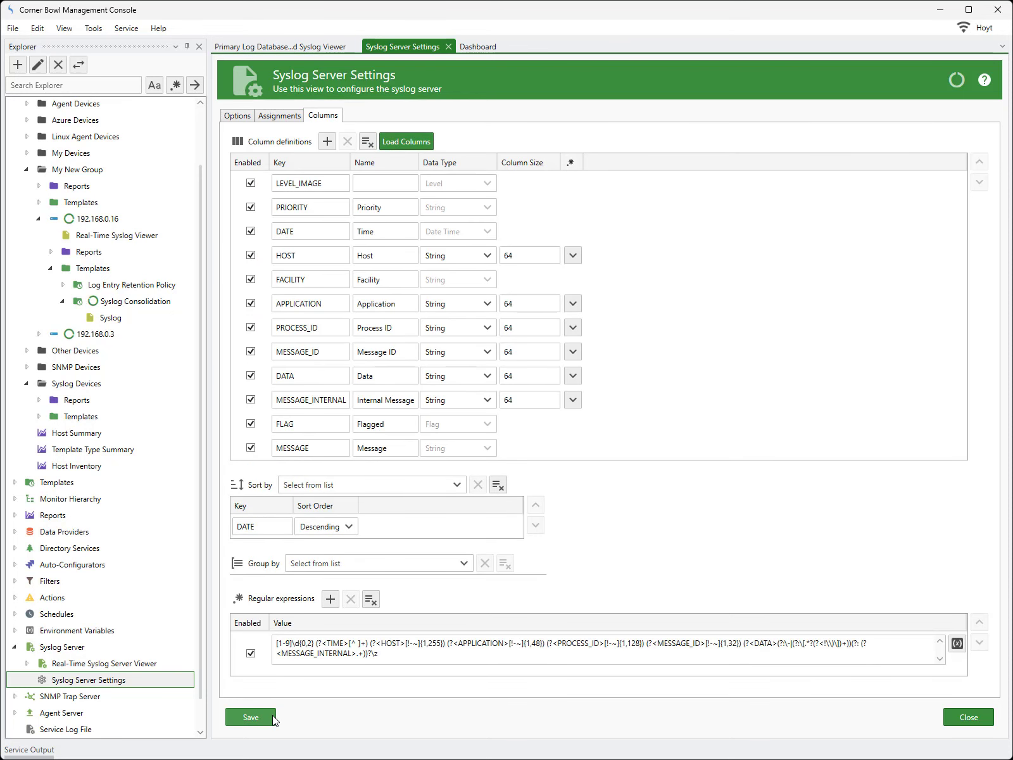
Refresh the Consolidated Syslog Viewer and open the newest log entry.
left_click(329, 46)
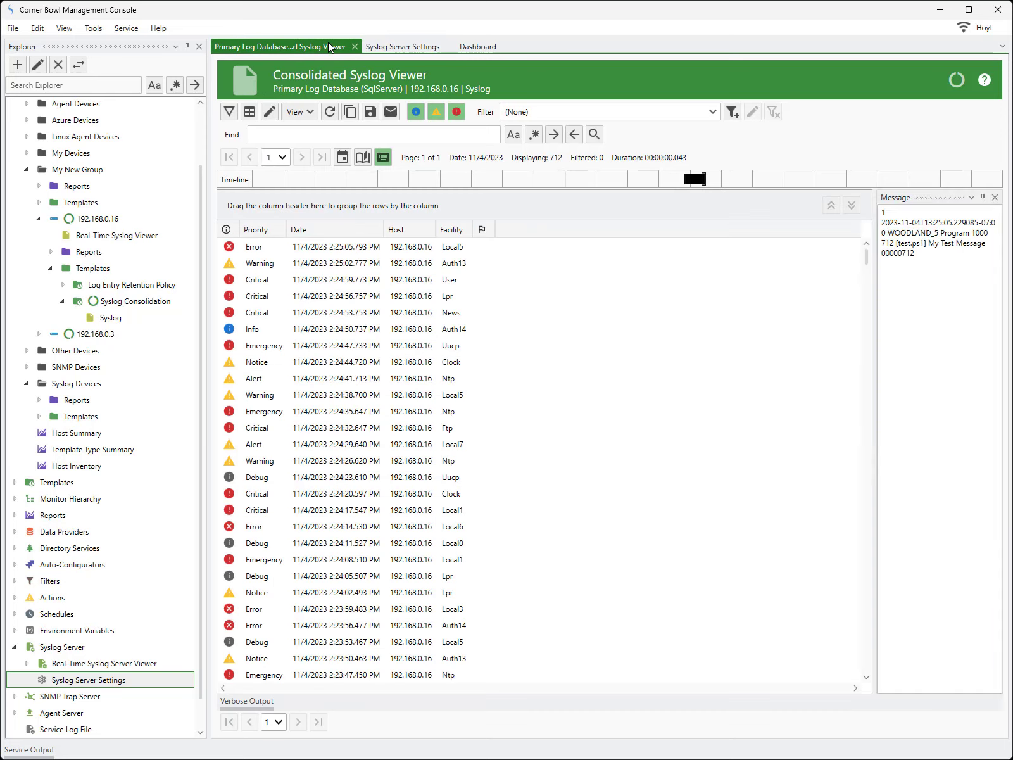
left_click(329, 112)
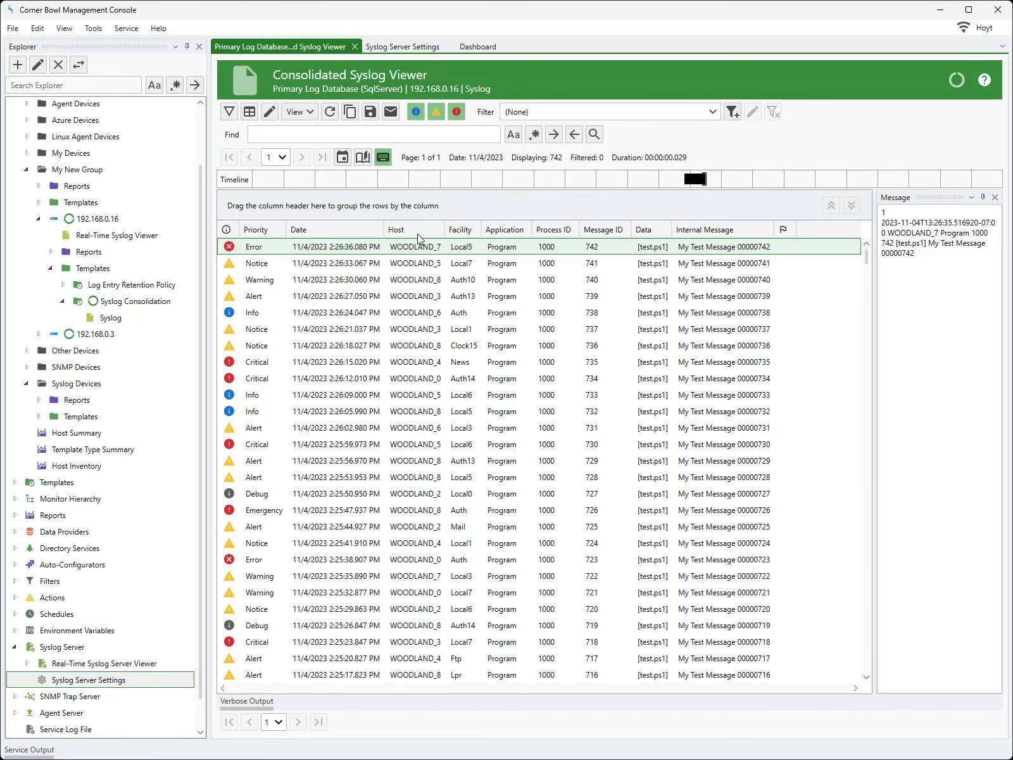
double_click(418, 251)
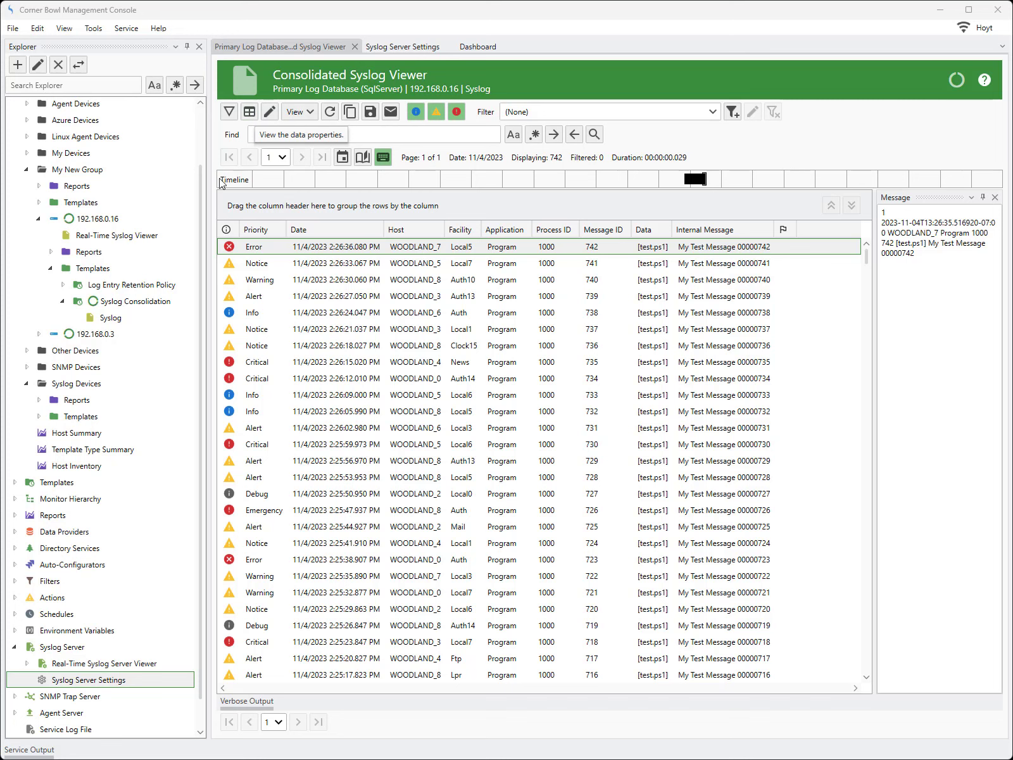
View the data properties of the consolidated Syslog log under host 192.168.0.16.
left_click(118, 318)
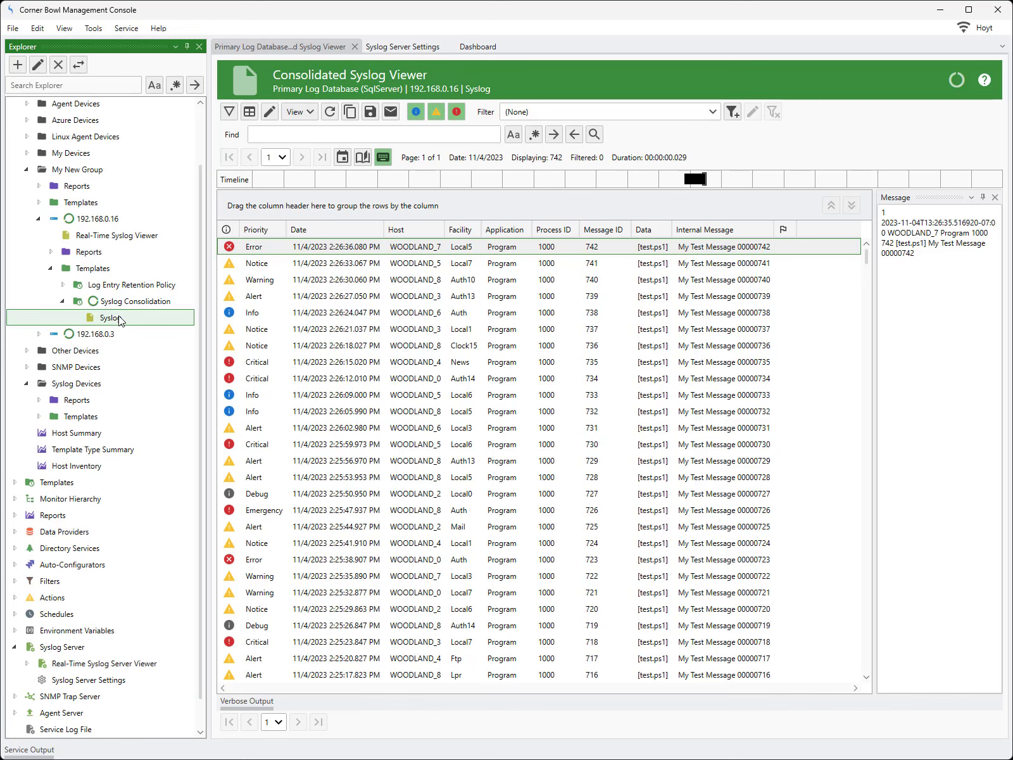
right_click(121, 319)
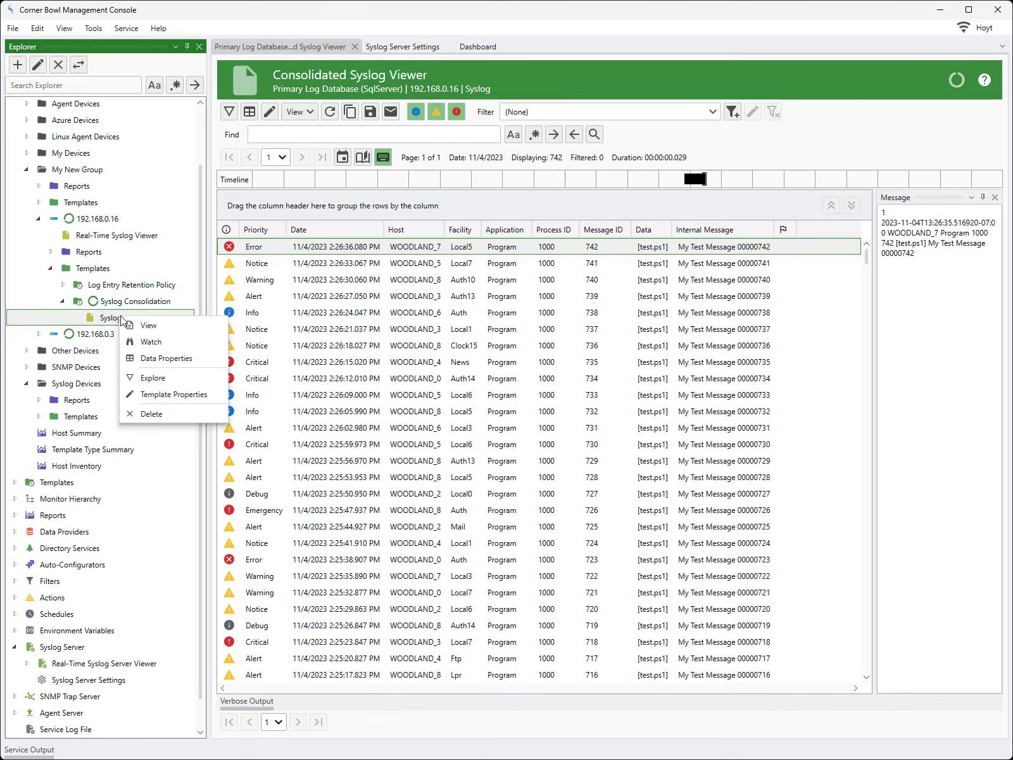
left_click(145, 359)
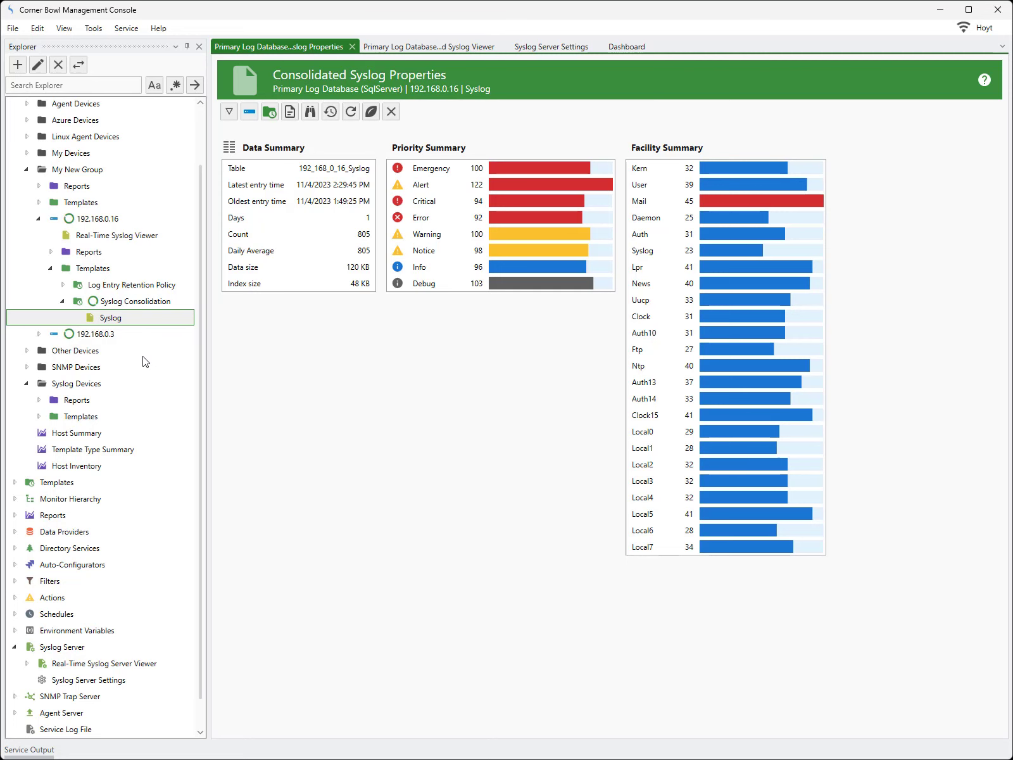
Add the Database Summary report from the sample Summary Reports to My New Group.
left_click(14, 515)
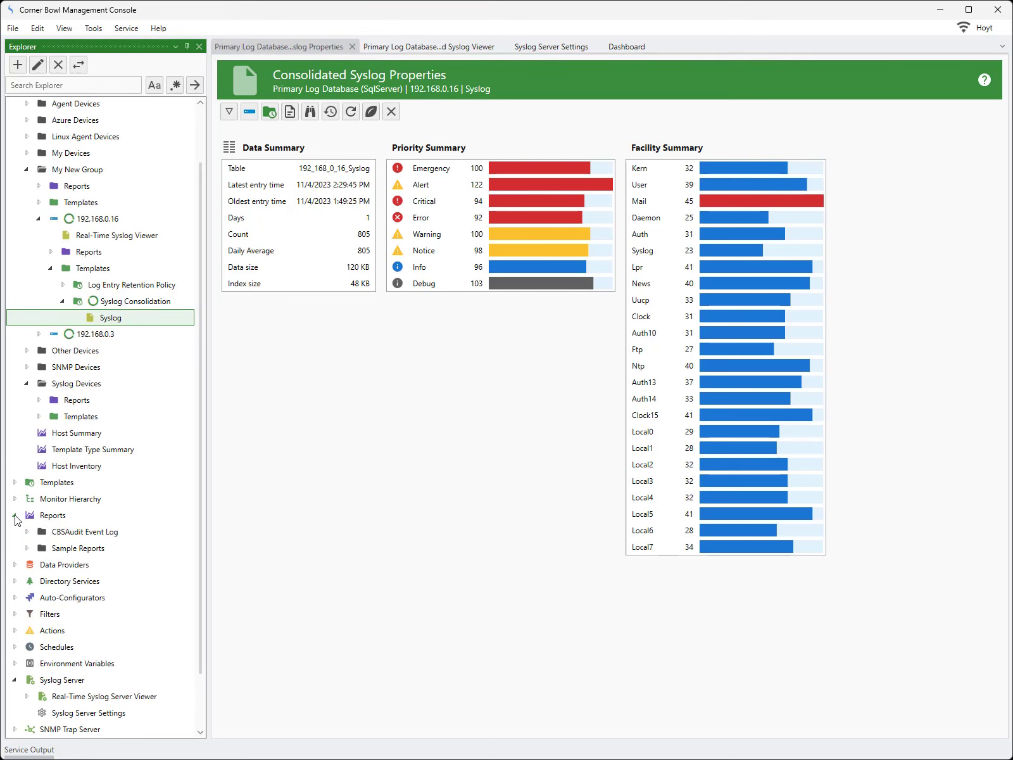
left_click(26, 548)
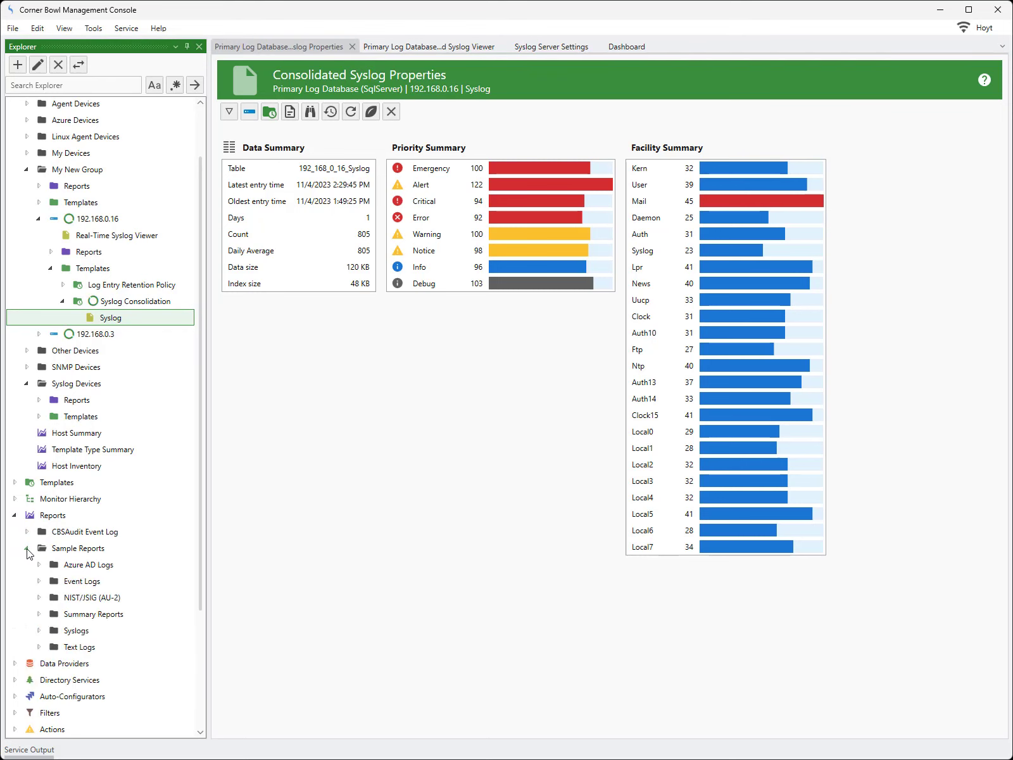
left_click(39, 614)
left_click(84, 633)
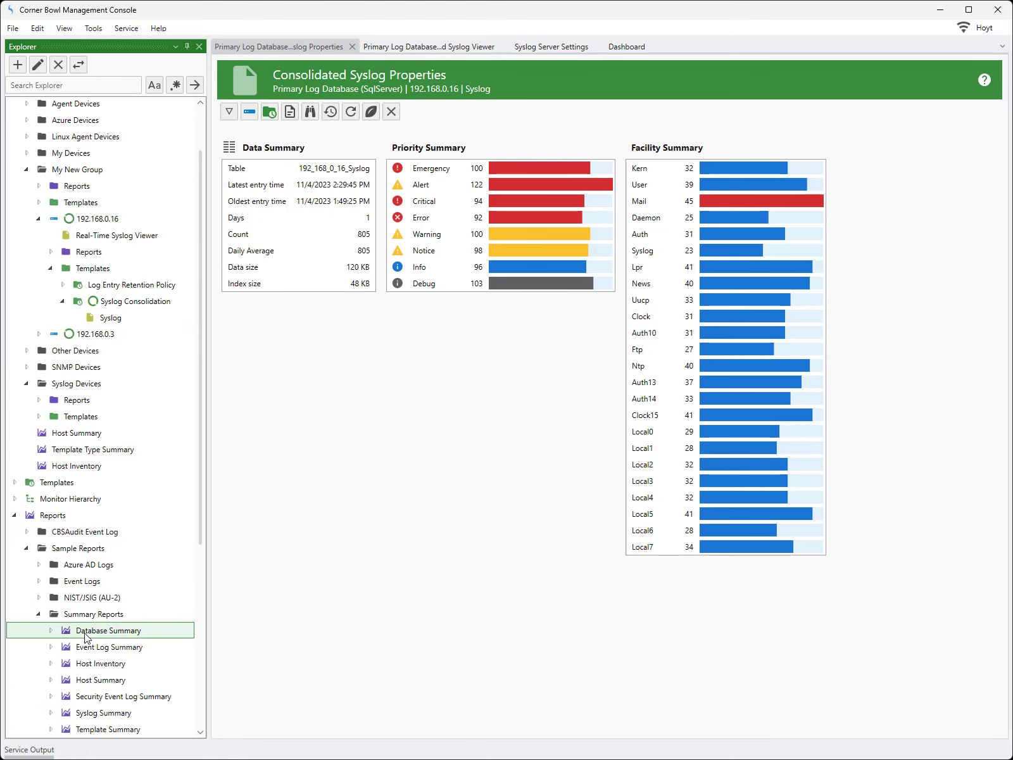
left_click_drag(83, 635, 82, 172)
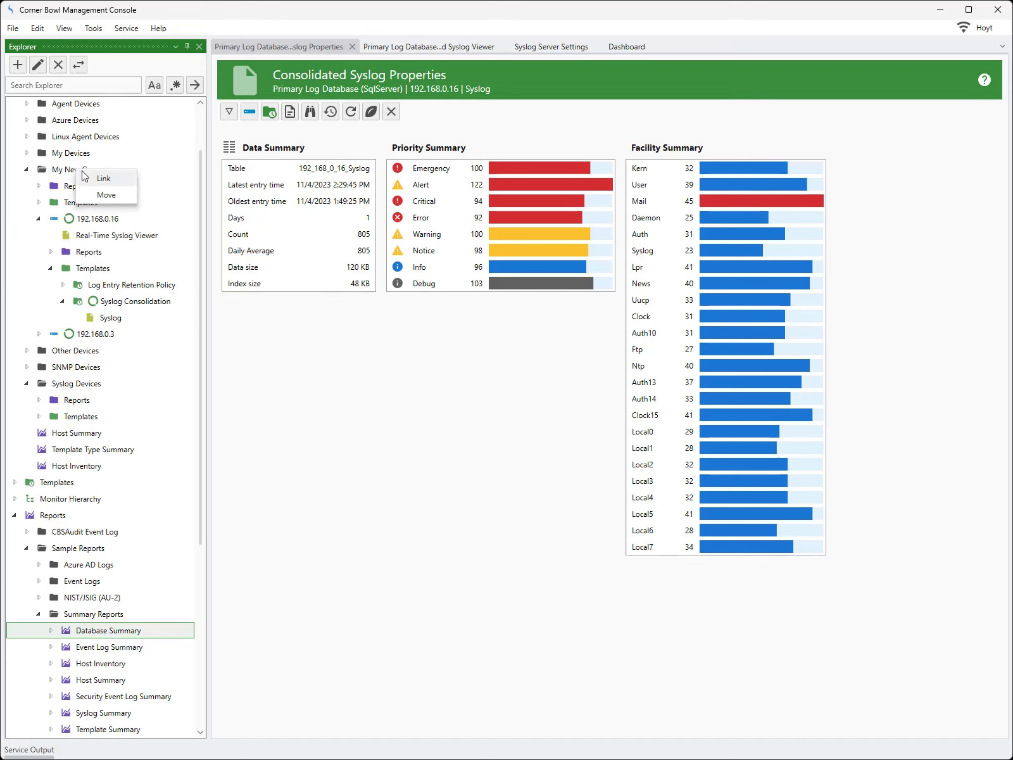
left_click(104, 198)
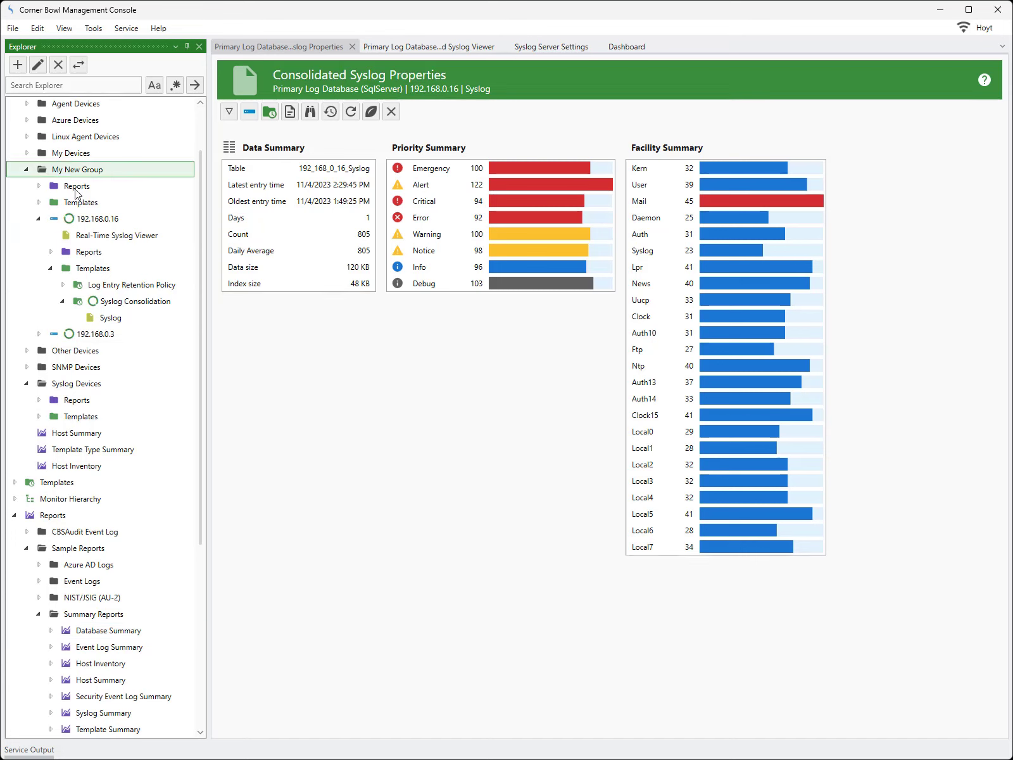
View the content of the Database Summary report assigned to My New Group.
left_click(38, 186)
left_click(87, 203)
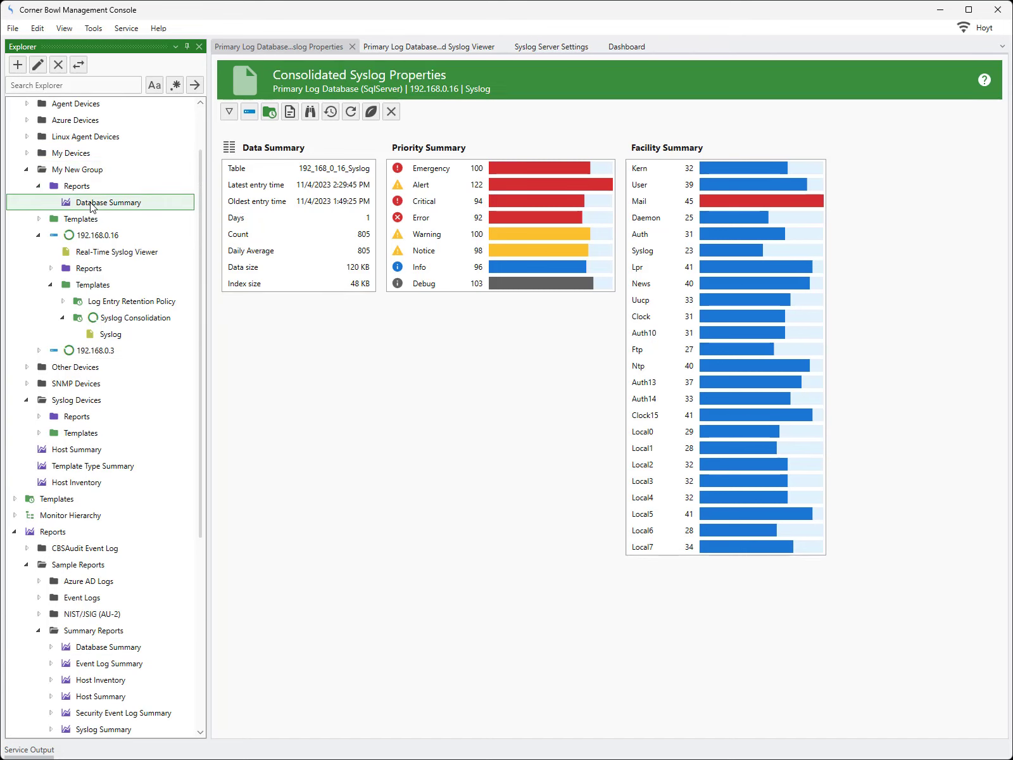
right_click(92, 204)
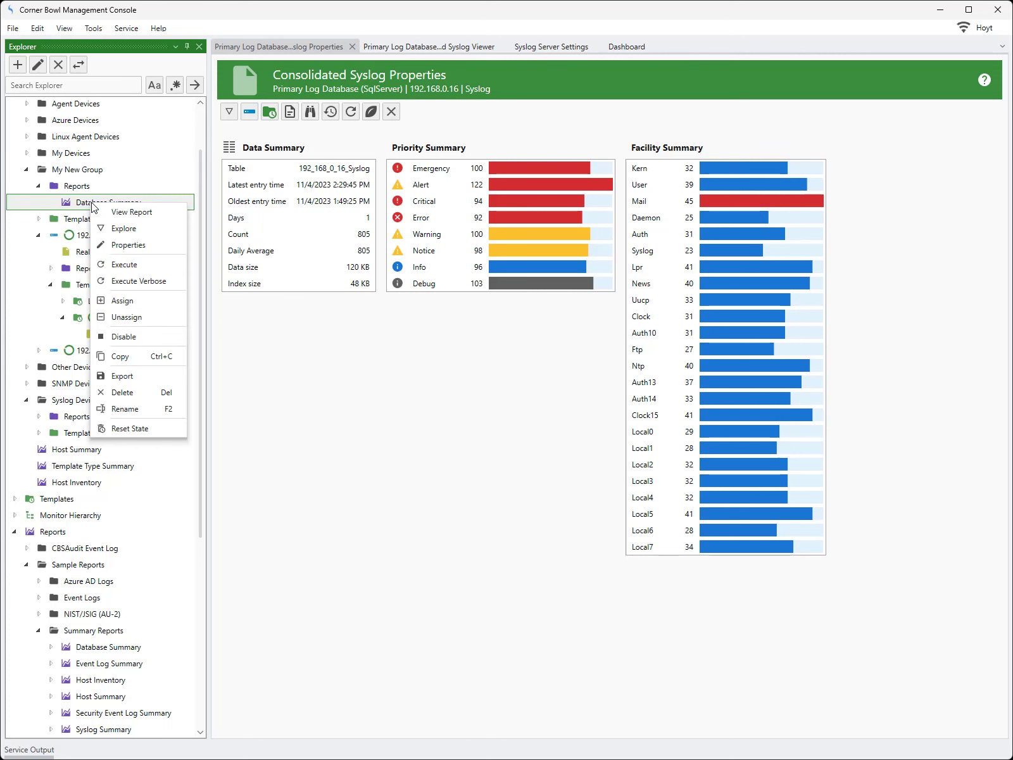
left_click(112, 214)
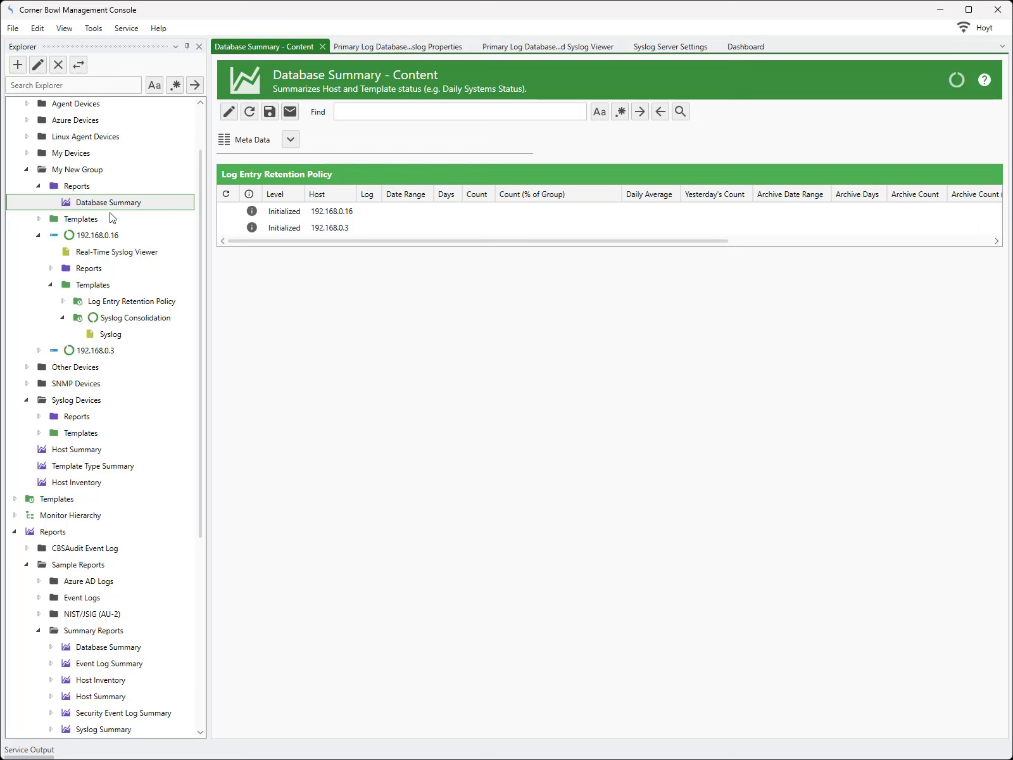
Open the Syslog Consolidation template's properties and examine the log entry retention policy in its options.
left_click(115, 319)
right_click(115, 318)
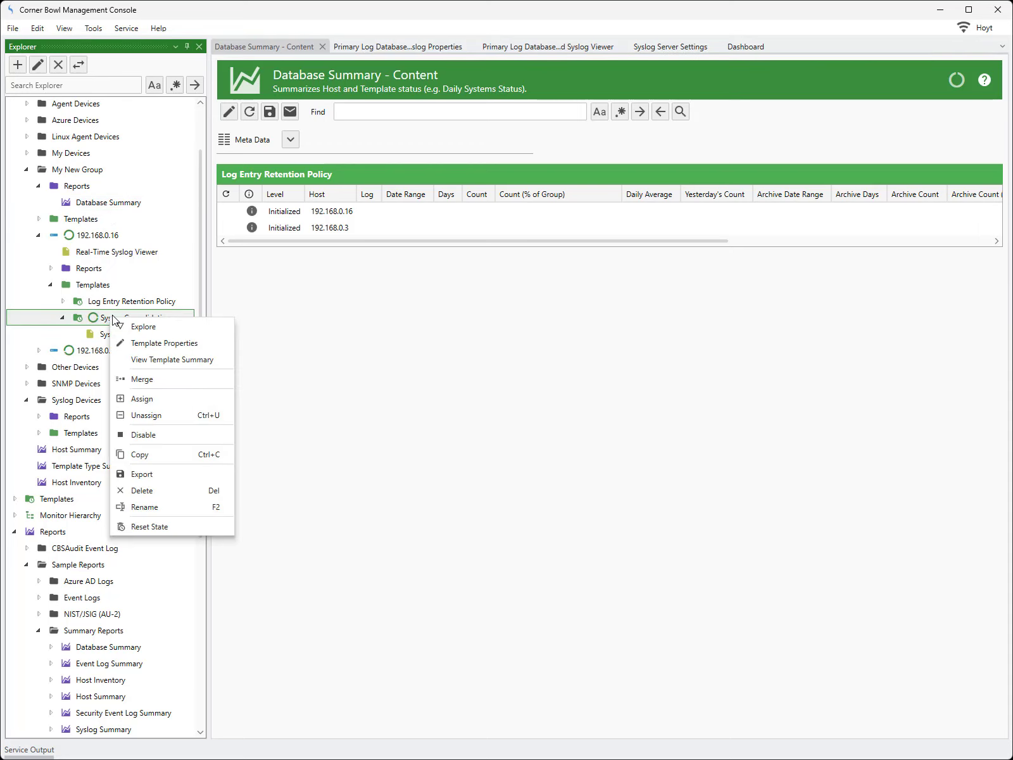
left_click(150, 345)
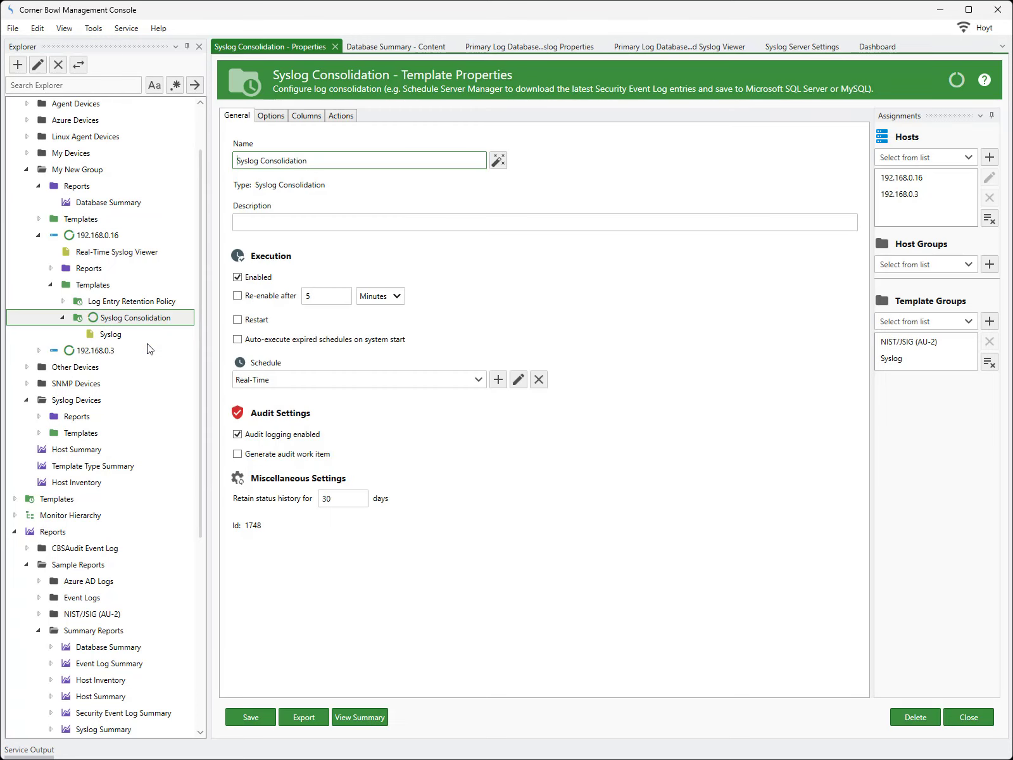
left_click(265, 115)
left_click(288, 259)
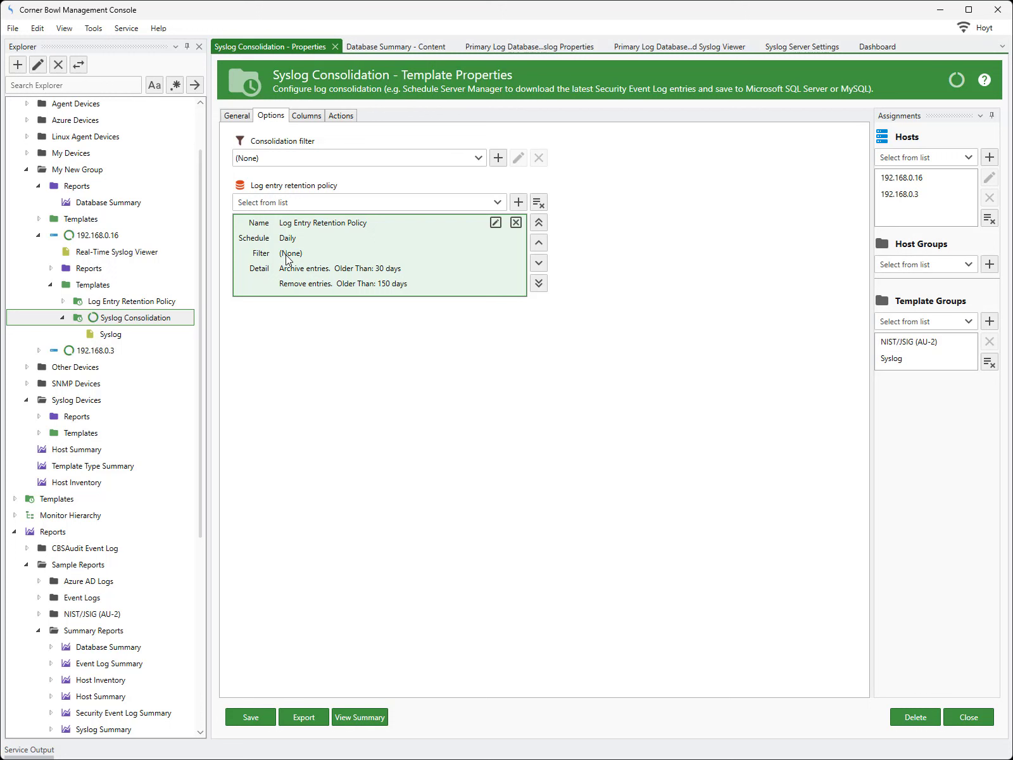
Open the assigned Log Entry Retention Policy, review its archive and removal options, and close it.
left_click(495, 222)
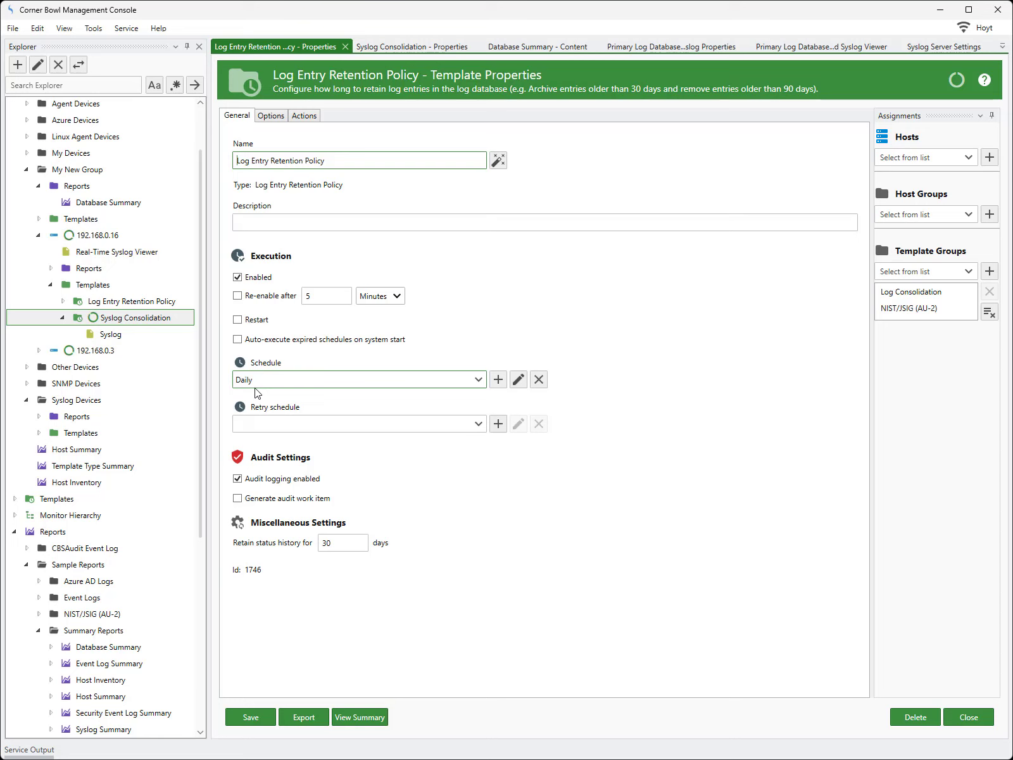
left_click(271, 116)
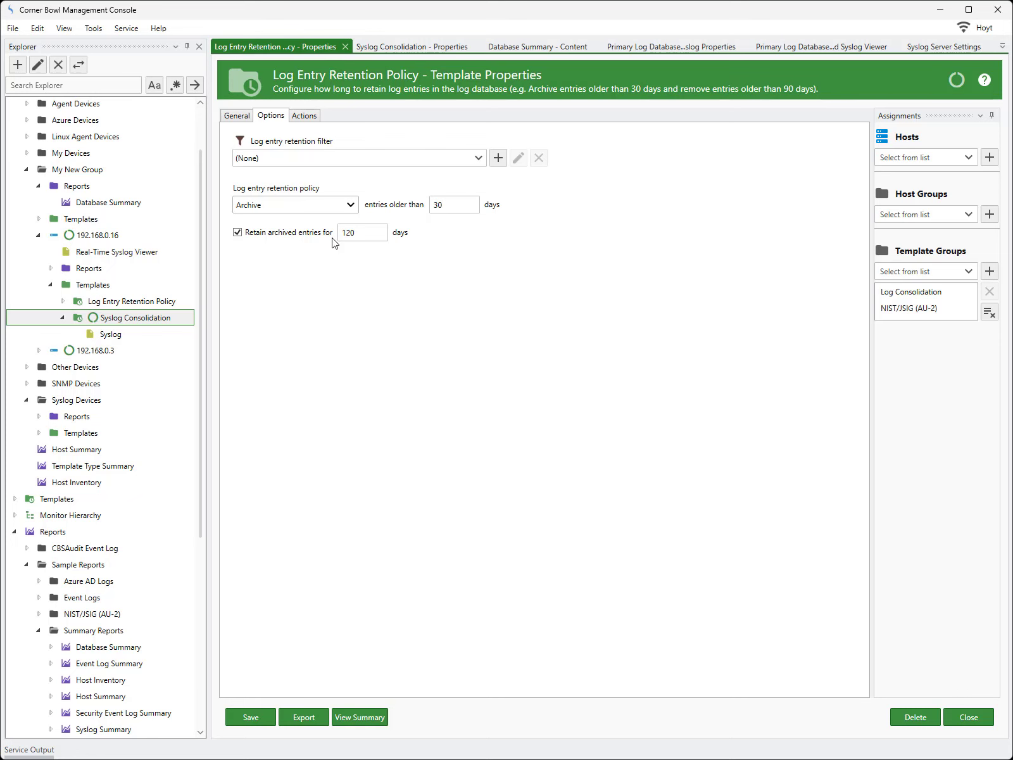
left_click(978, 718)
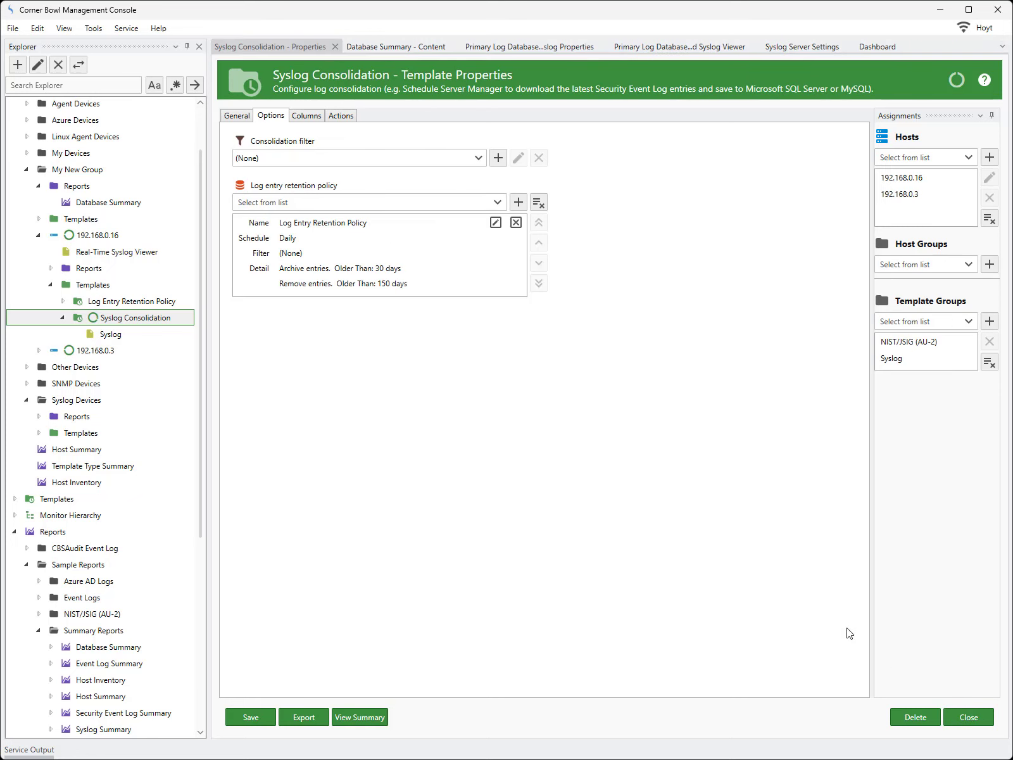
Add Log Entry Retention Policy (14 Days) to the Syslog Consolidation template's retention policies.
left_click(389, 266)
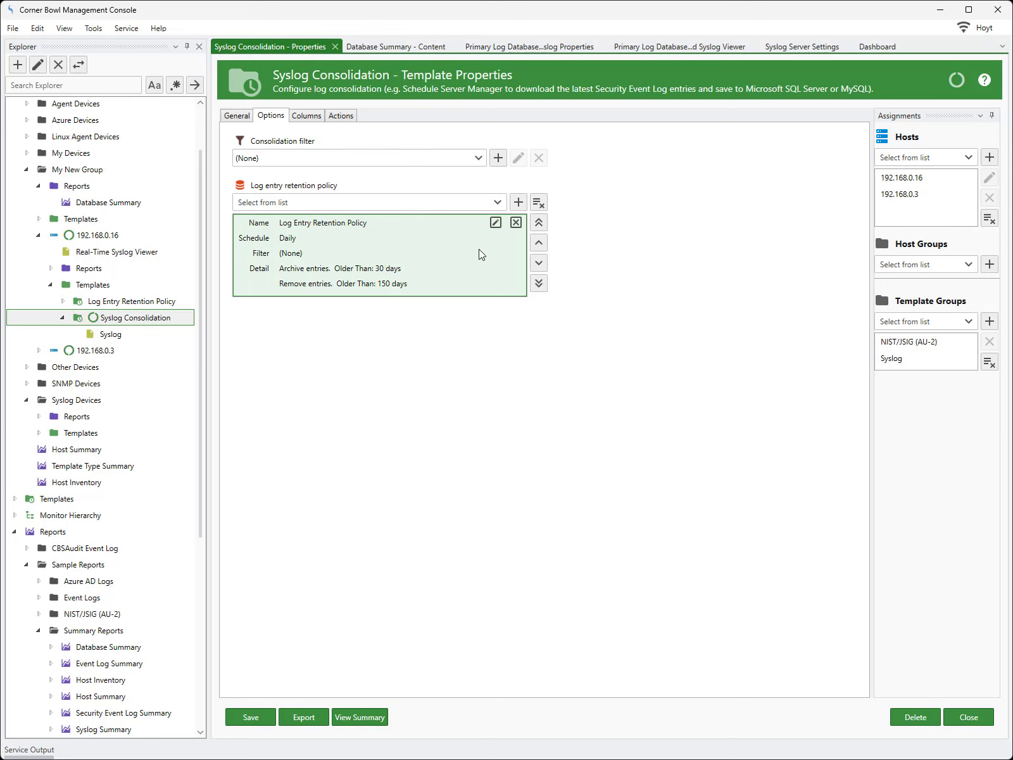
left_click(497, 201)
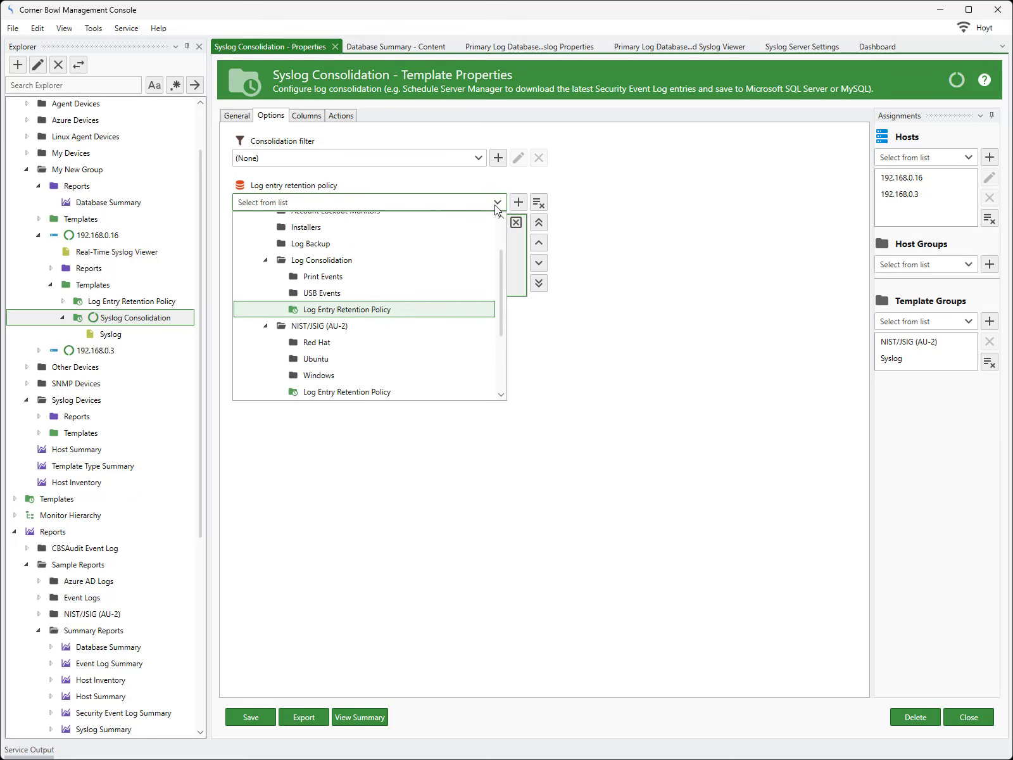
left_click_drag(501, 267, 505, 342)
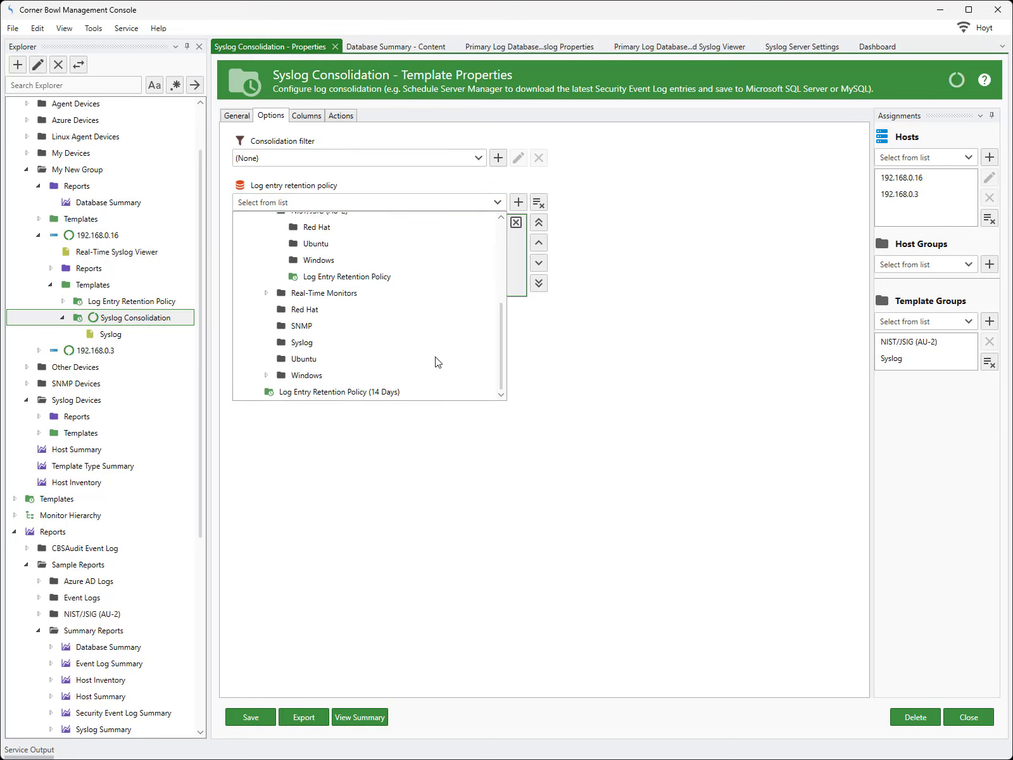
left_click(384, 392)
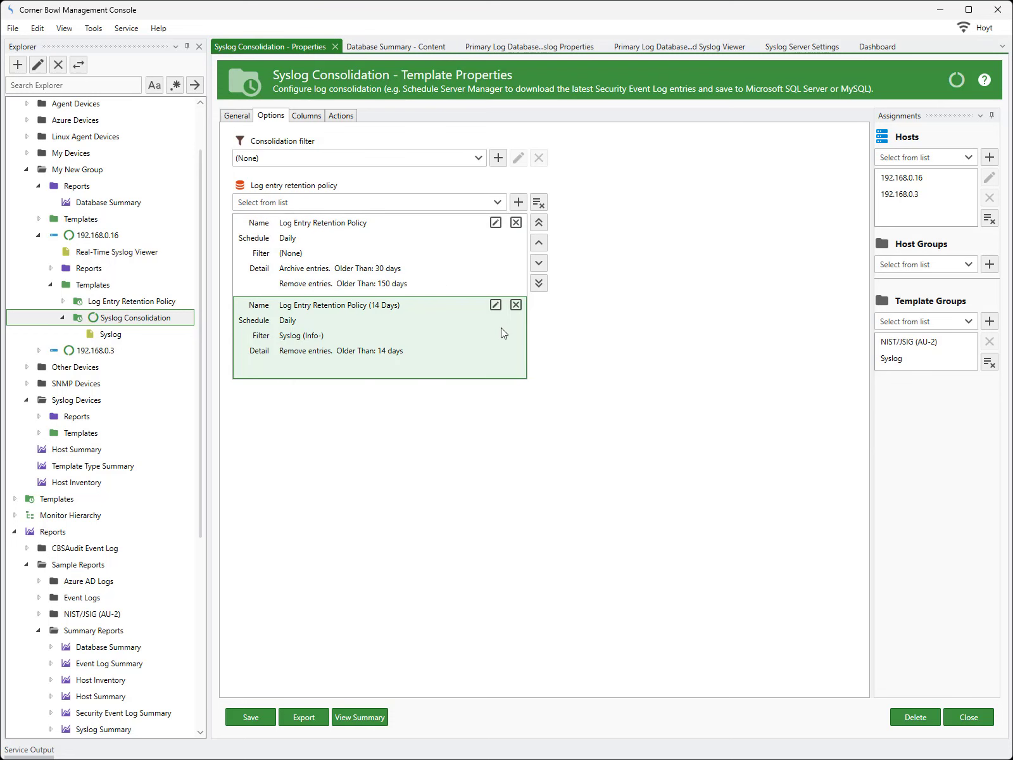
Review the 14-day retention policy's options and the priorities in its Syslog (Info-) filter, and close both.
left_click(495, 305)
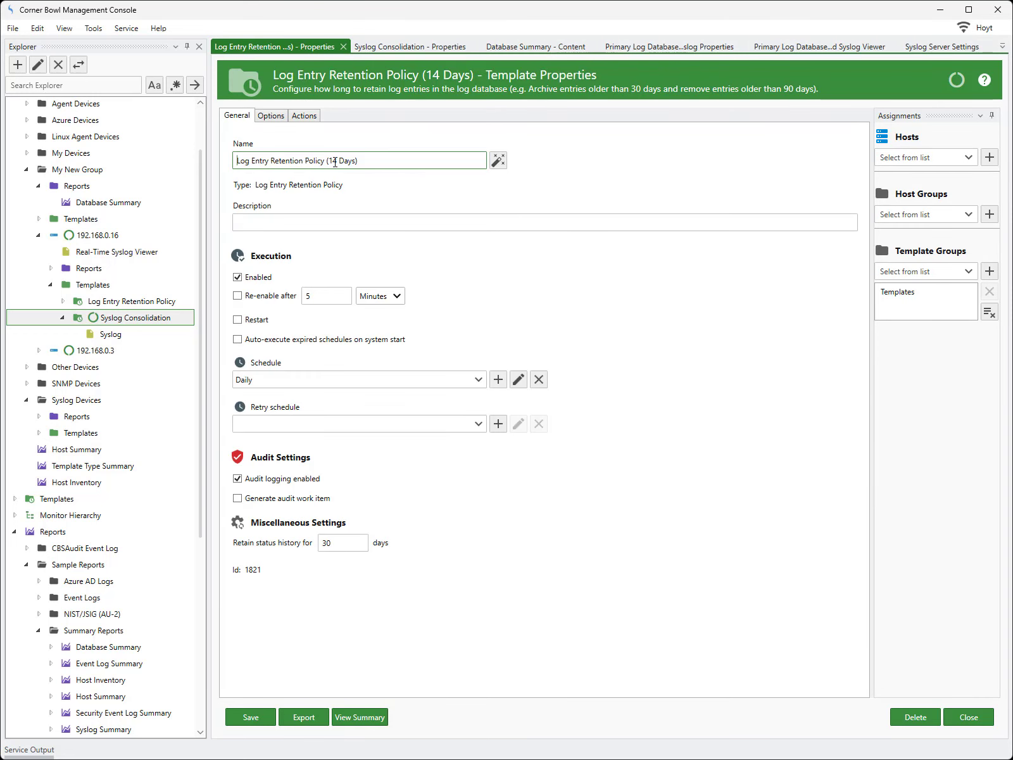
left_click(273, 115)
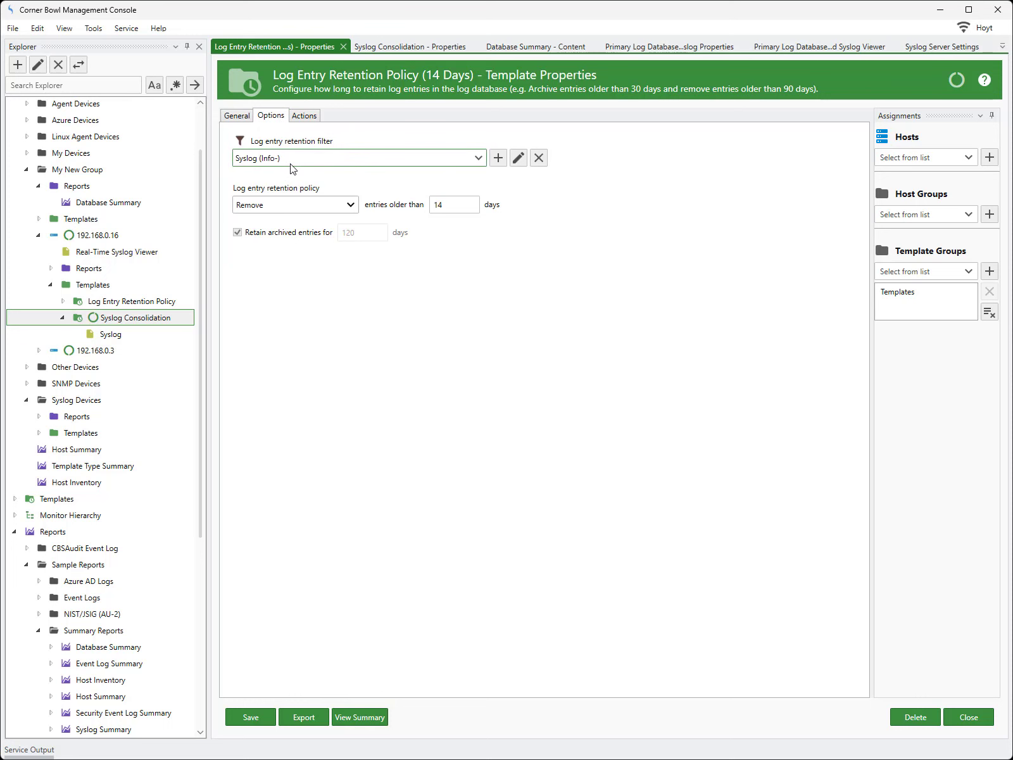
left_click(519, 162)
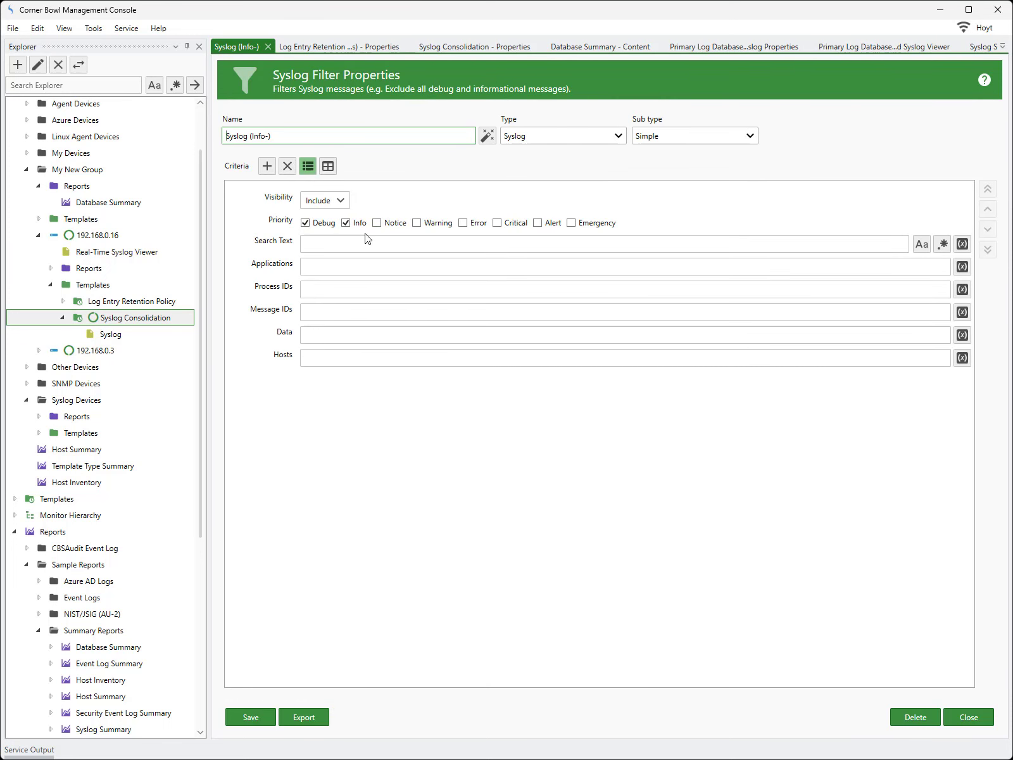
left_click(268, 46)
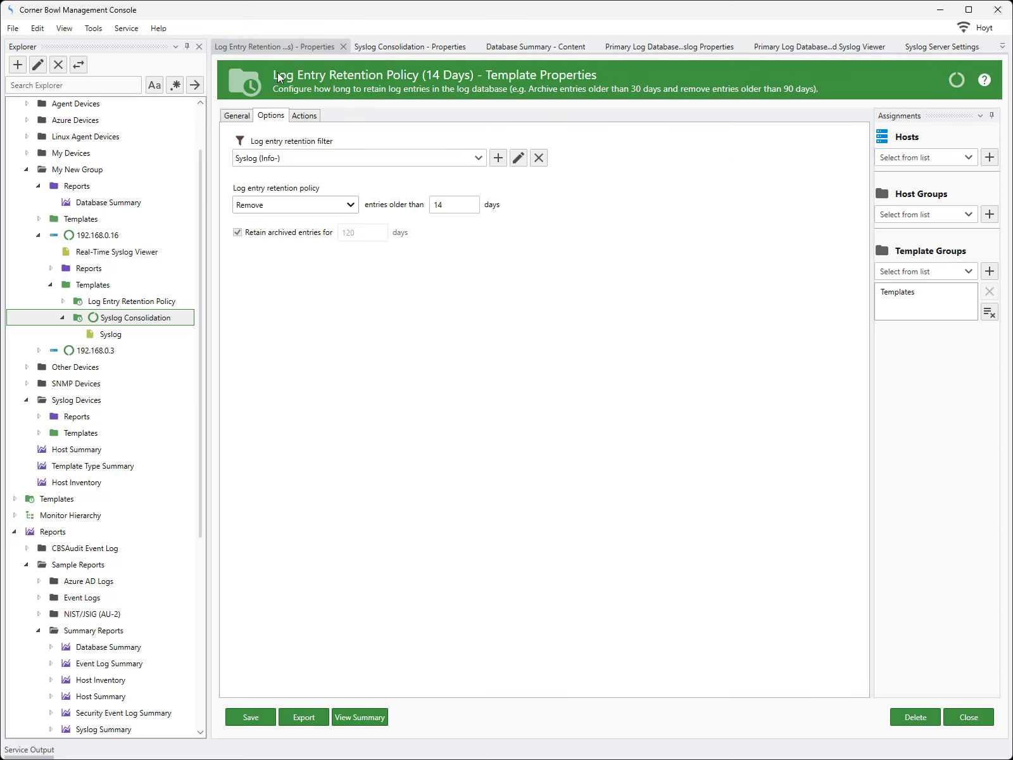
left_click(343, 47)
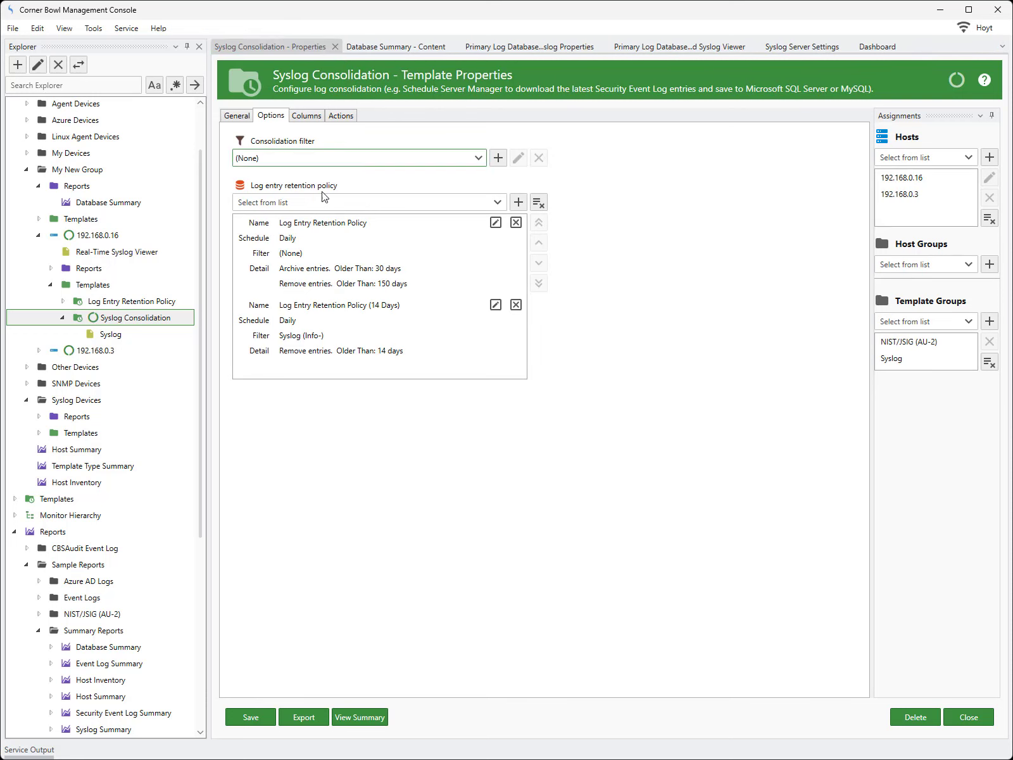
Move the 14-day retention policy above the general Log Entry Retention Policy in the template's list.
left_click(334, 339)
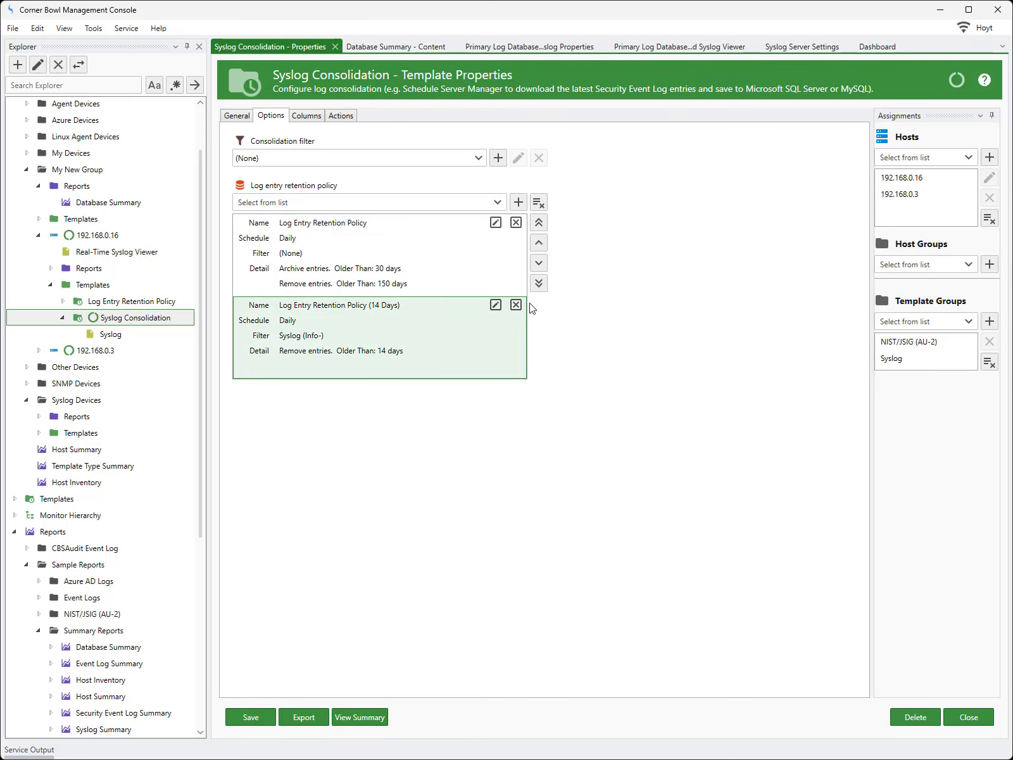
left_click(538, 244)
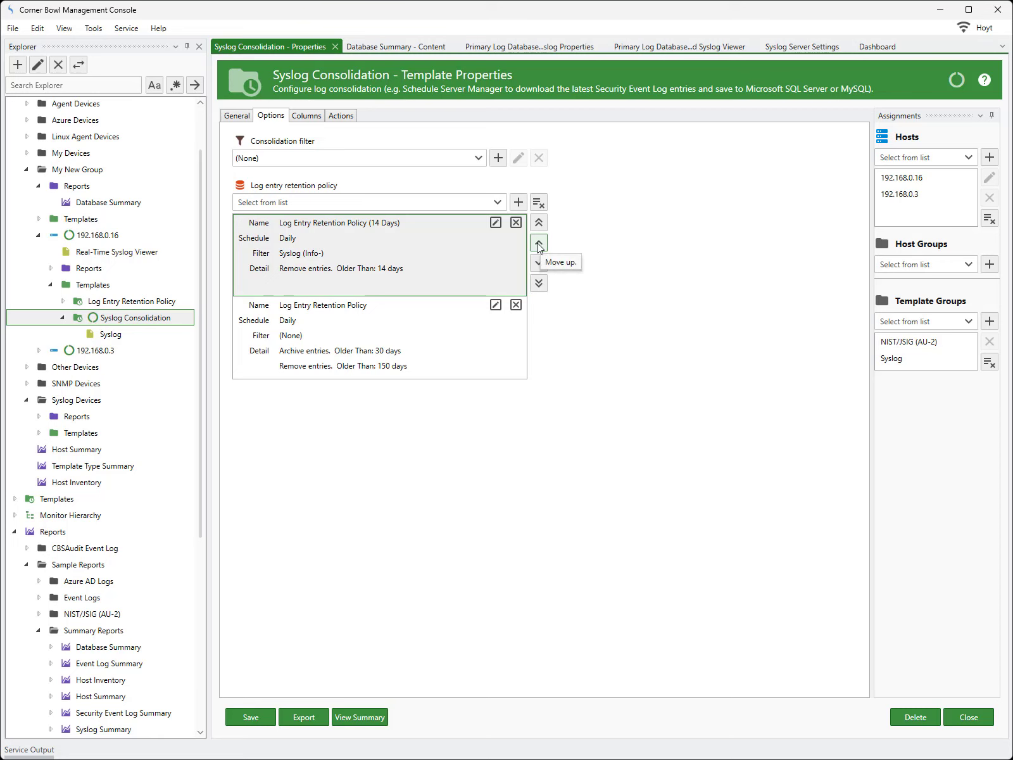
Execute Log Entry Retention Policy for all assigned hosts and refresh the Database Summary report.
left_click(163, 303)
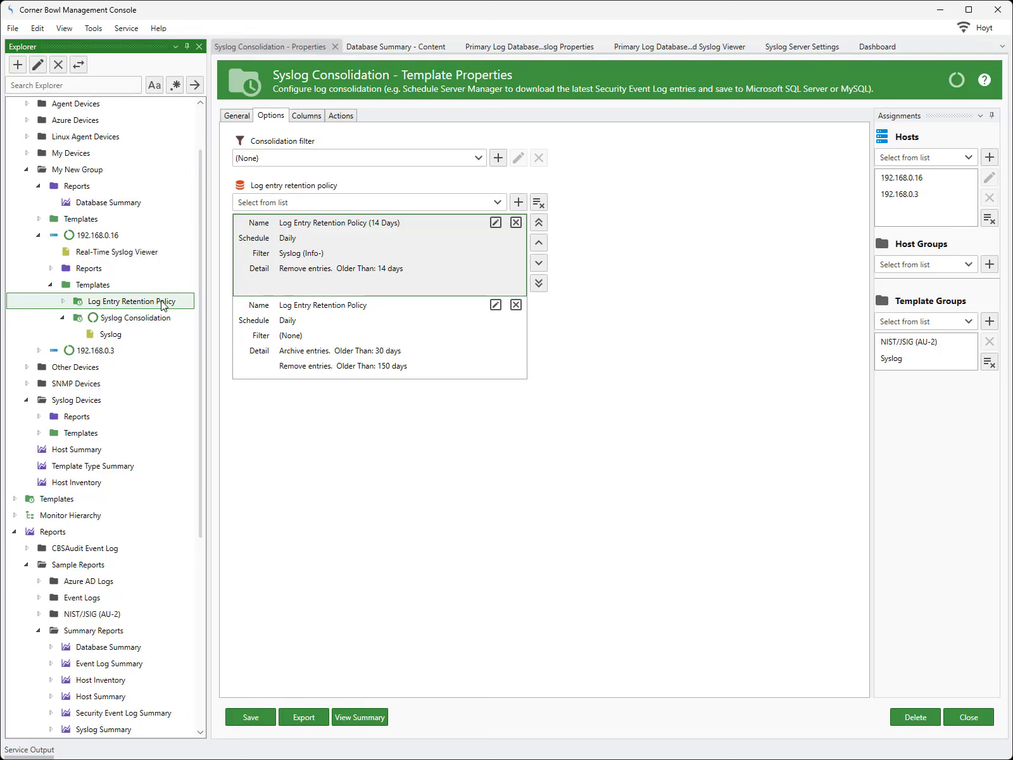
right_click(163, 305)
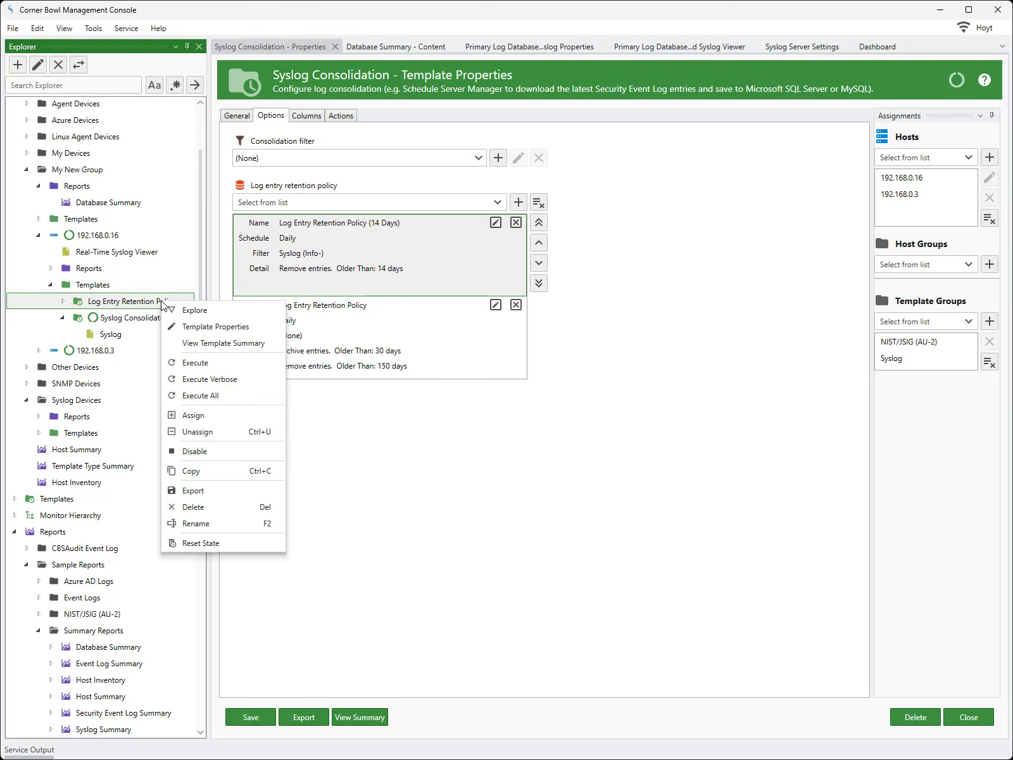
left_click(184, 394)
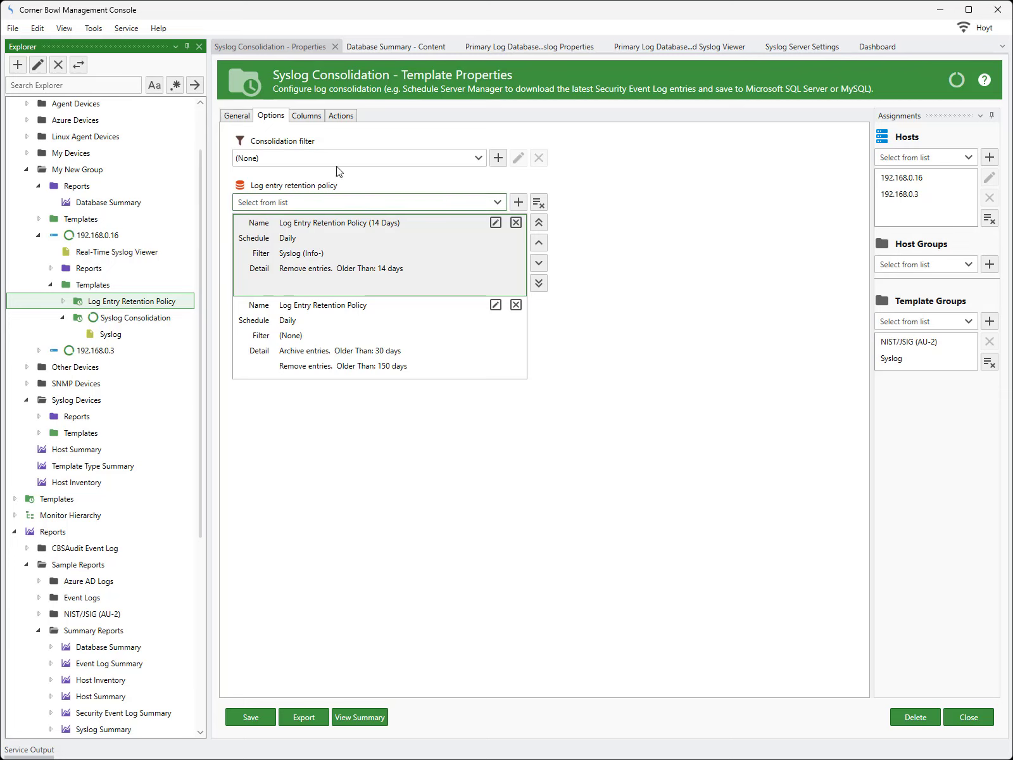
left_click(381, 48)
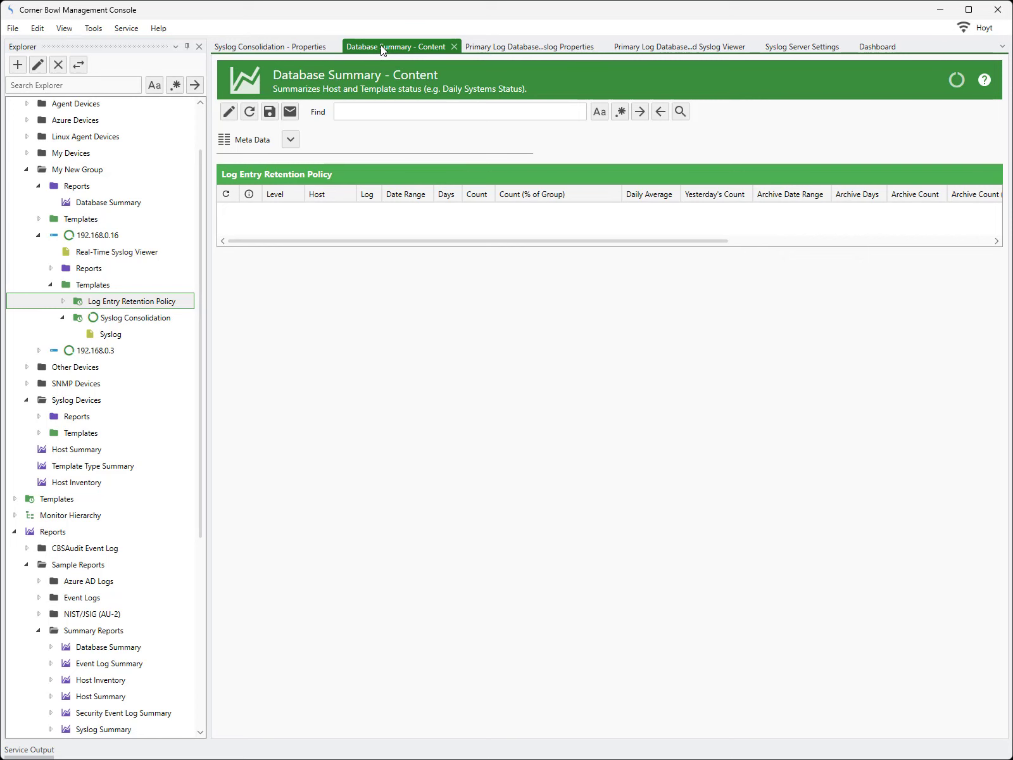
left_click(249, 114)
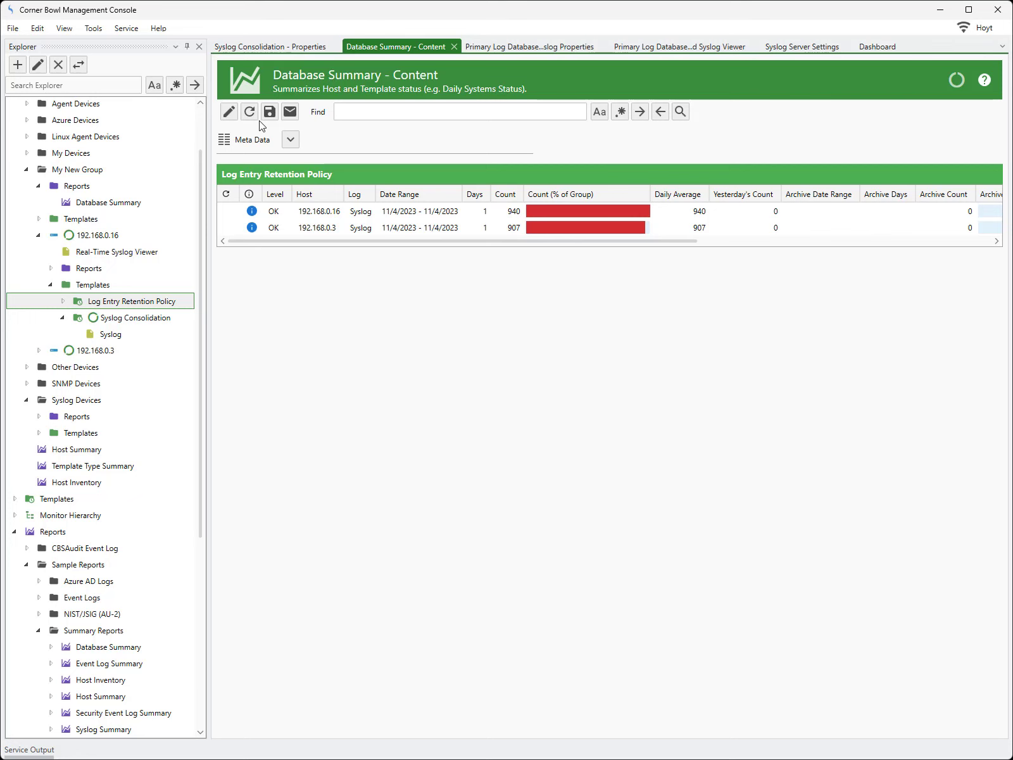
Request deletion of the consolidated Syslog under 192.168.0.16's Syslog Consolidation template, but decline the confirmation.
left_click(116, 335)
right_click(116, 336)
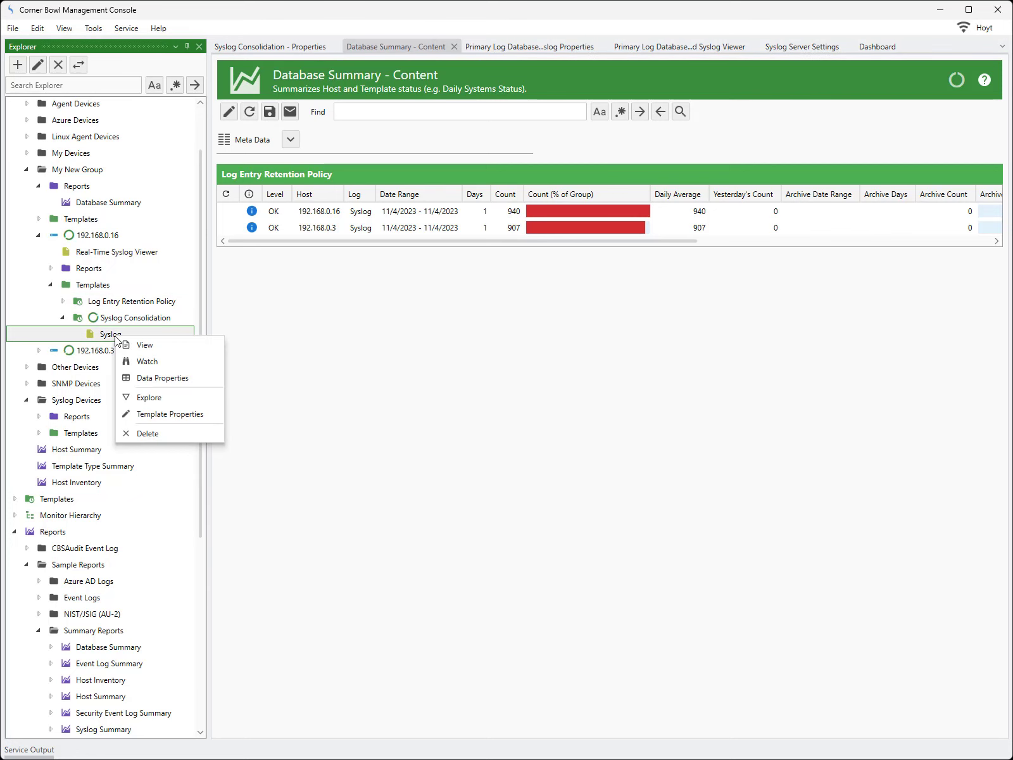
left_click(150, 436)
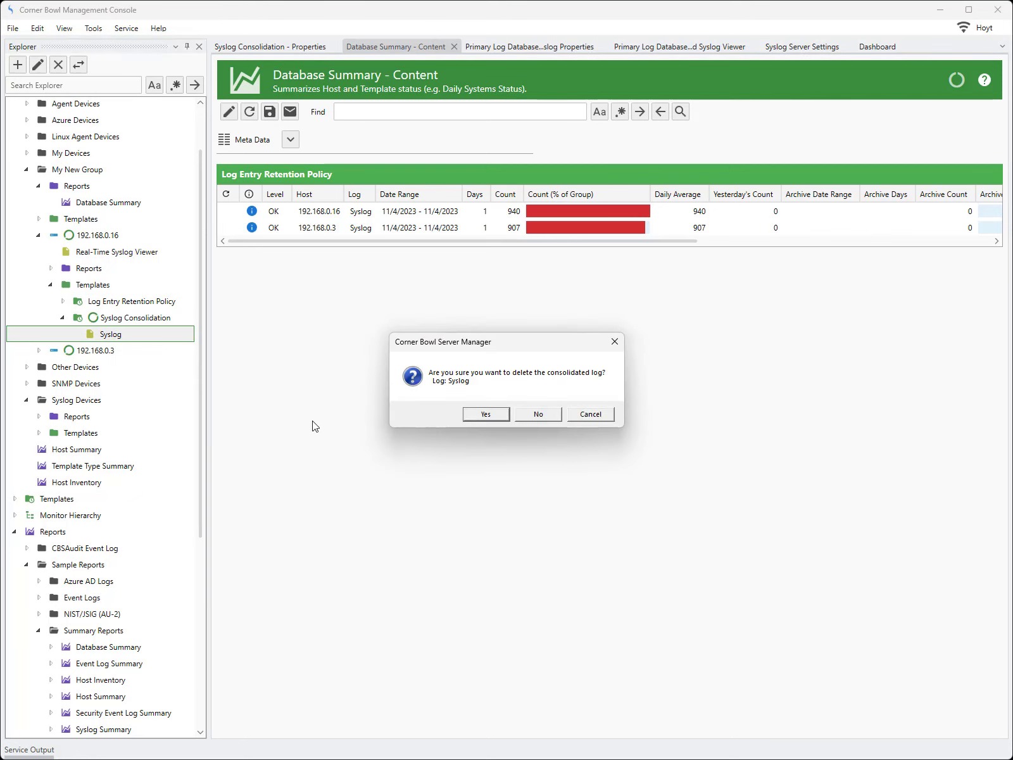
left_click(537, 414)
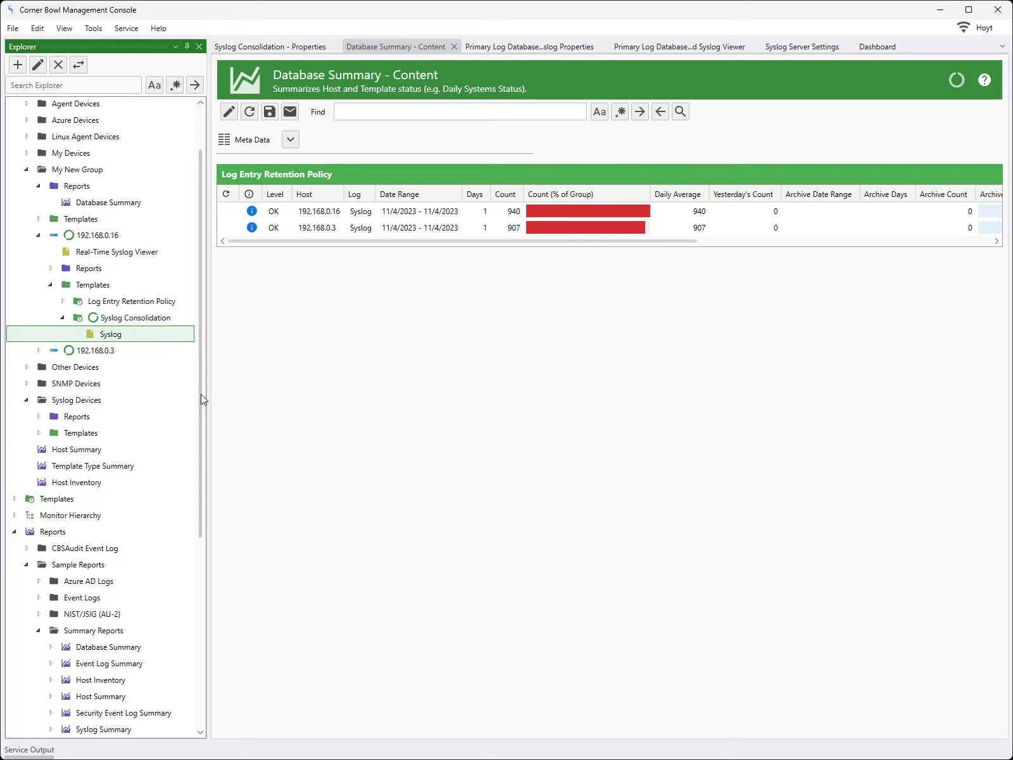
Locate 192.168.0.16's Syslog under Data Providers in Primary Log Database (SqlServer), request its deletion, and decline the confirmation.
left_click_drag(202, 394, 198, 604)
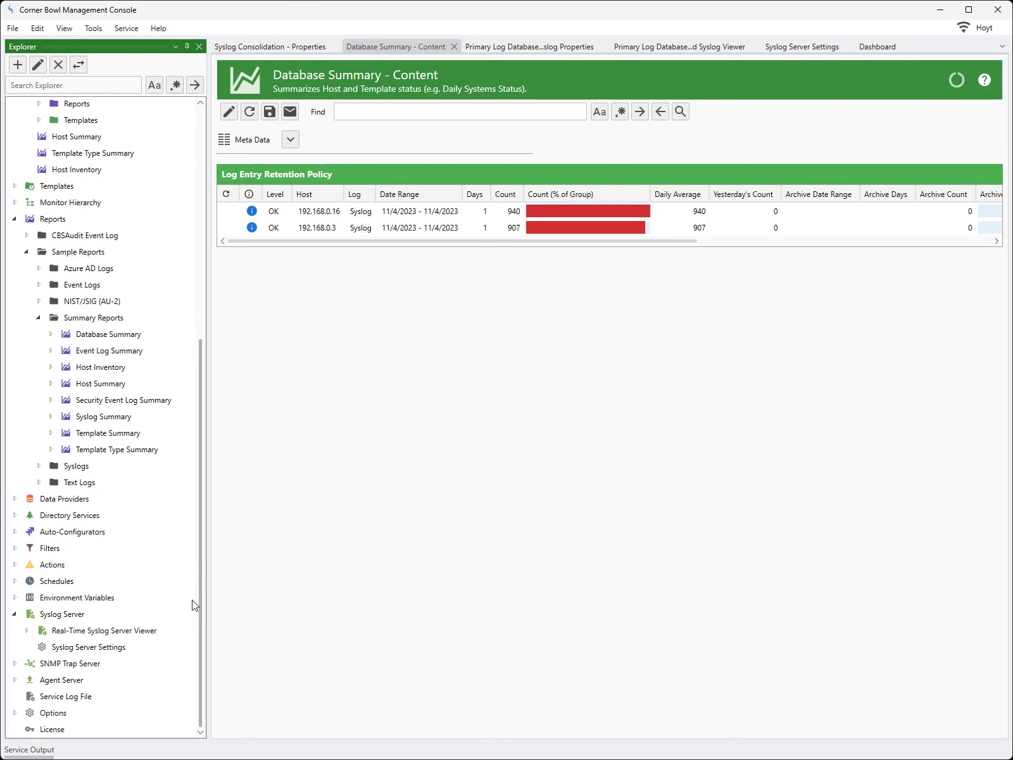
left_click(17, 499)
left_click(27, 515)
left_click(38, 564)
left_click(51, 581)
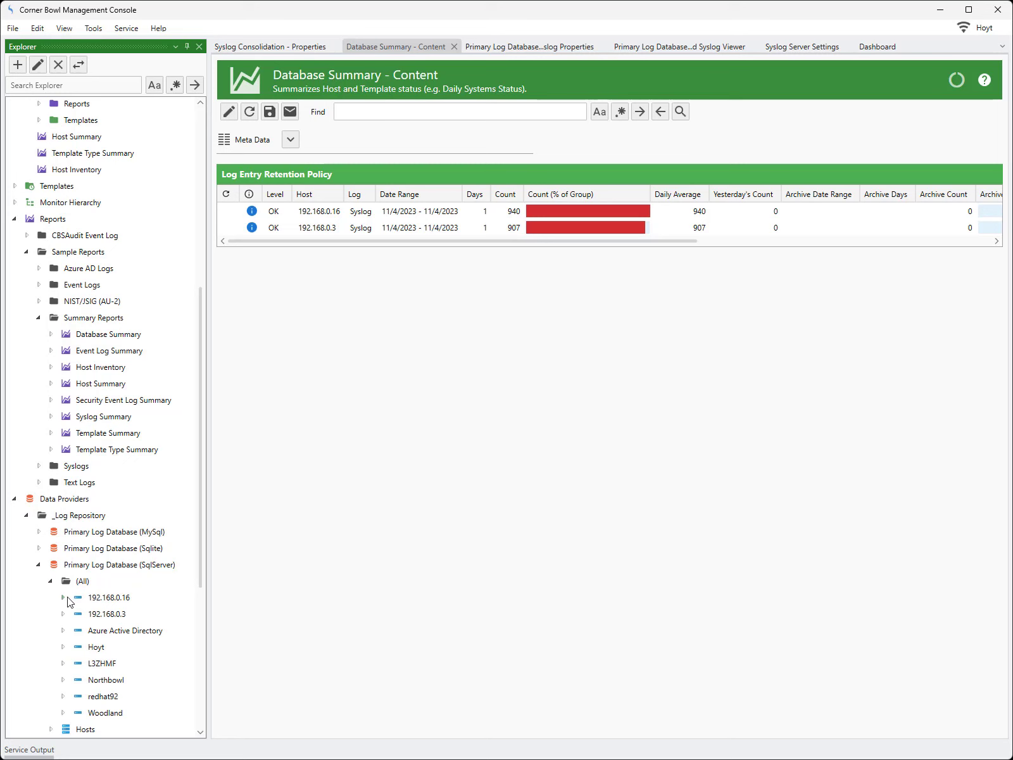
left_click(63, 597)
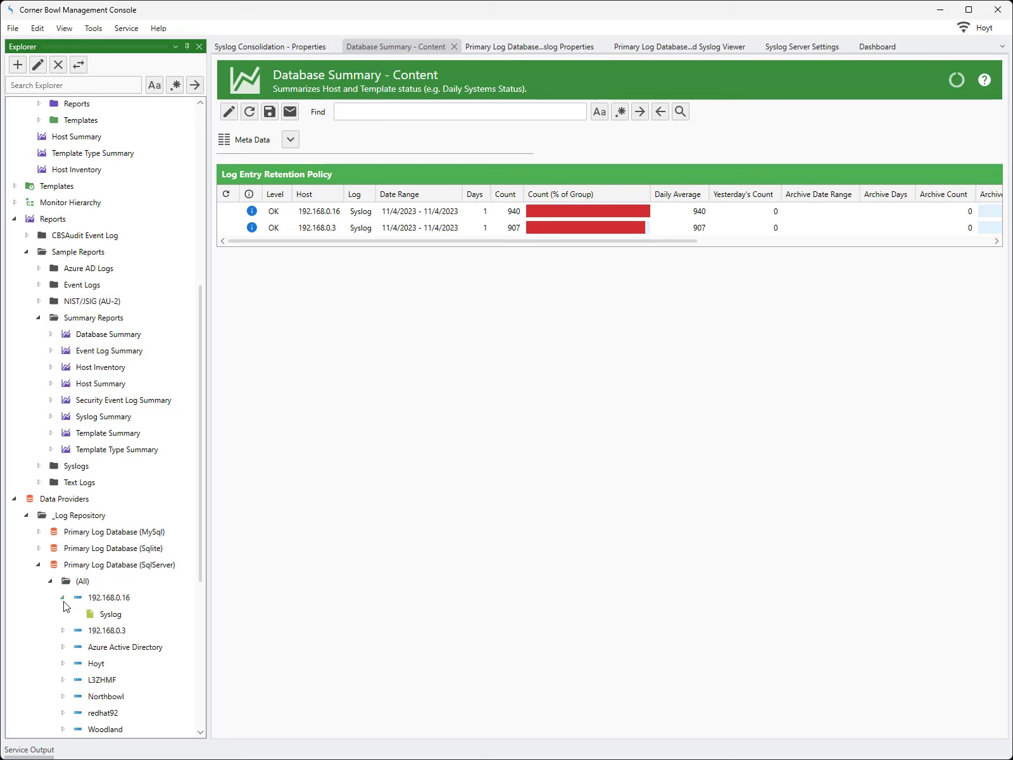
right_click(109, 618)
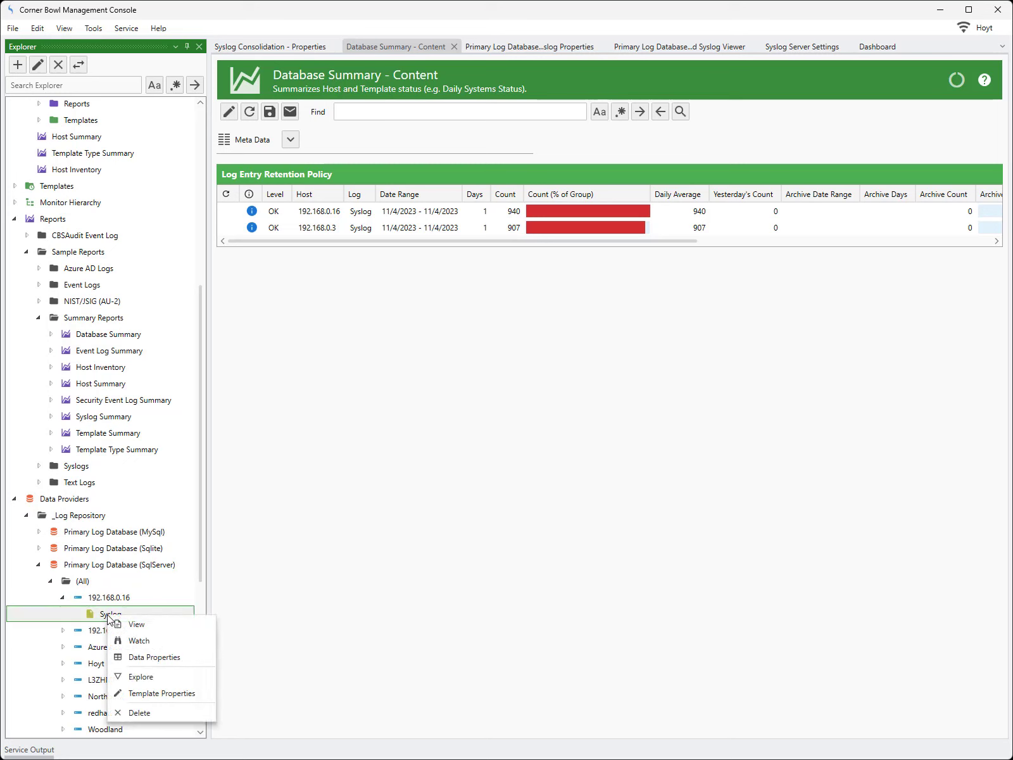
left_click(142, 712)
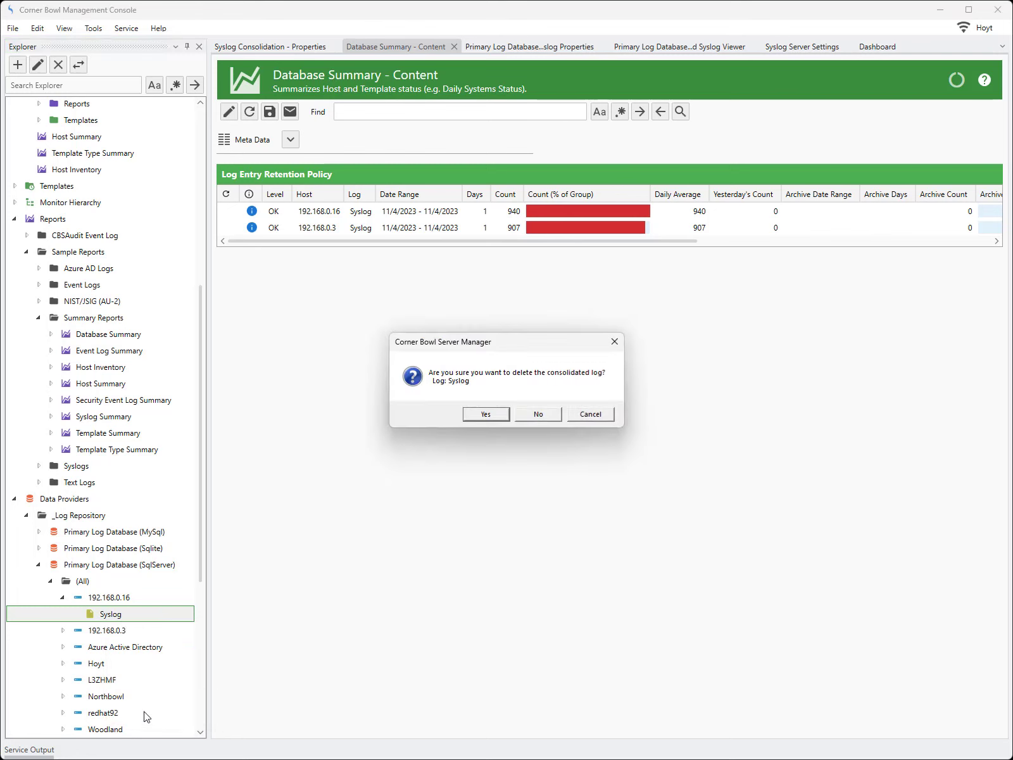
left_click(534, 414)
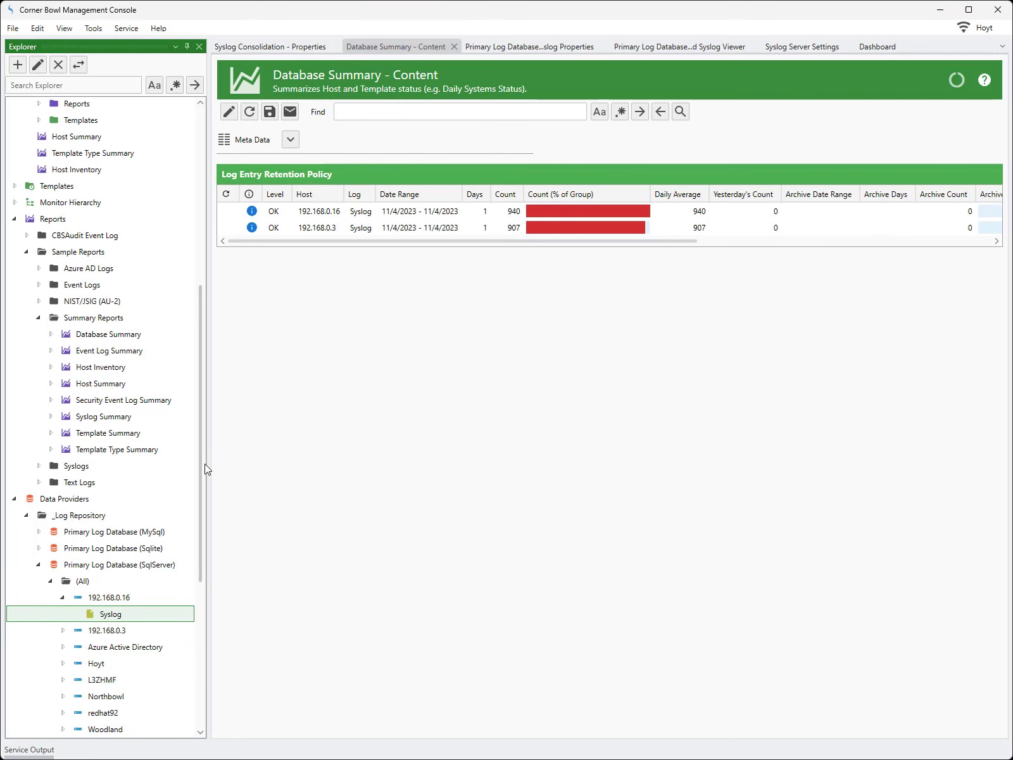
View the data properties of 192.168.0.16's consolidated Syslog, request its deletion from there, and decline the confirmation.
left_click_drag(203, 469, 200, 254)
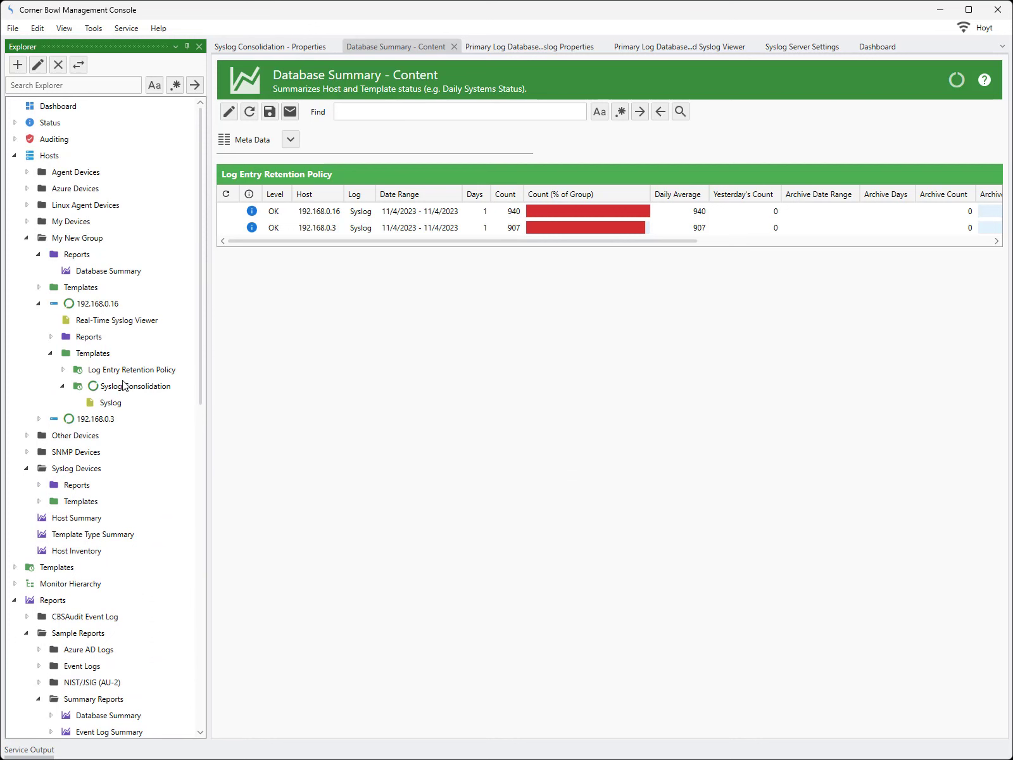
left_click(114, 404)
right_click(113, 404)
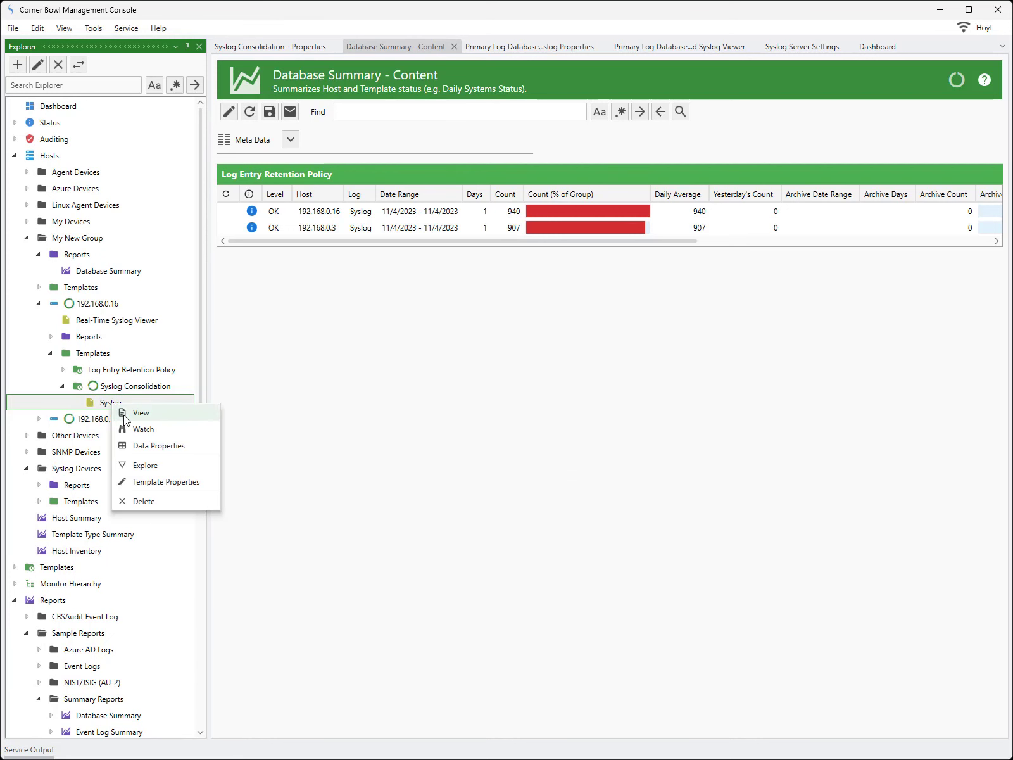
left_click(139, 443)
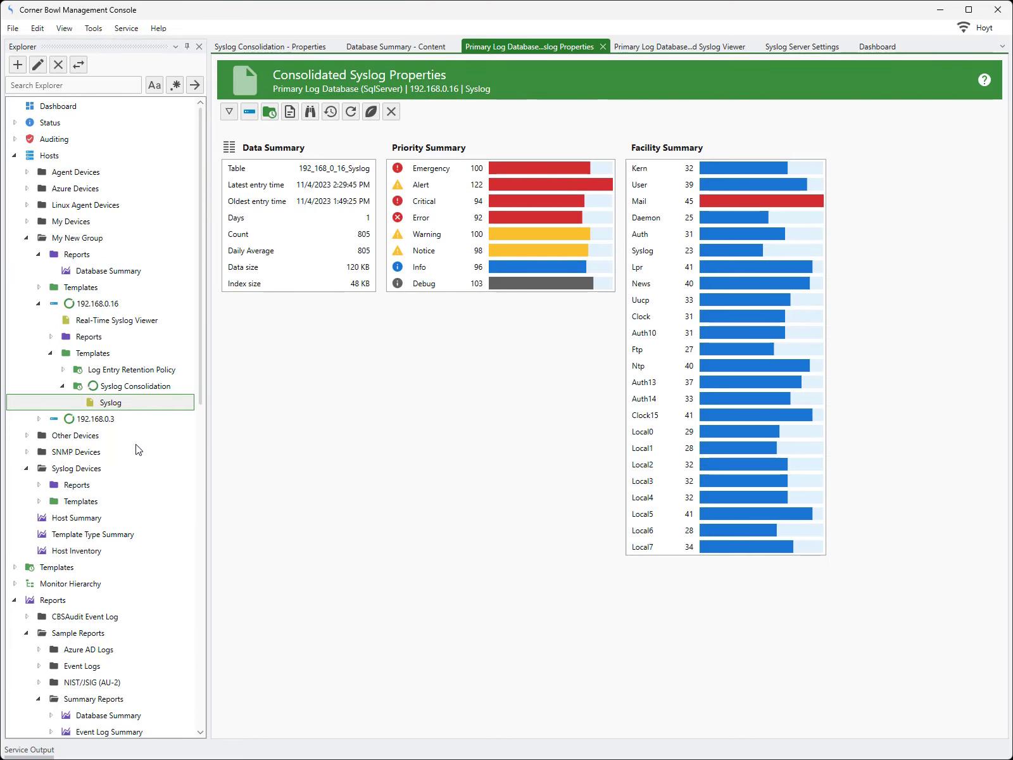
left_click(392, 111)
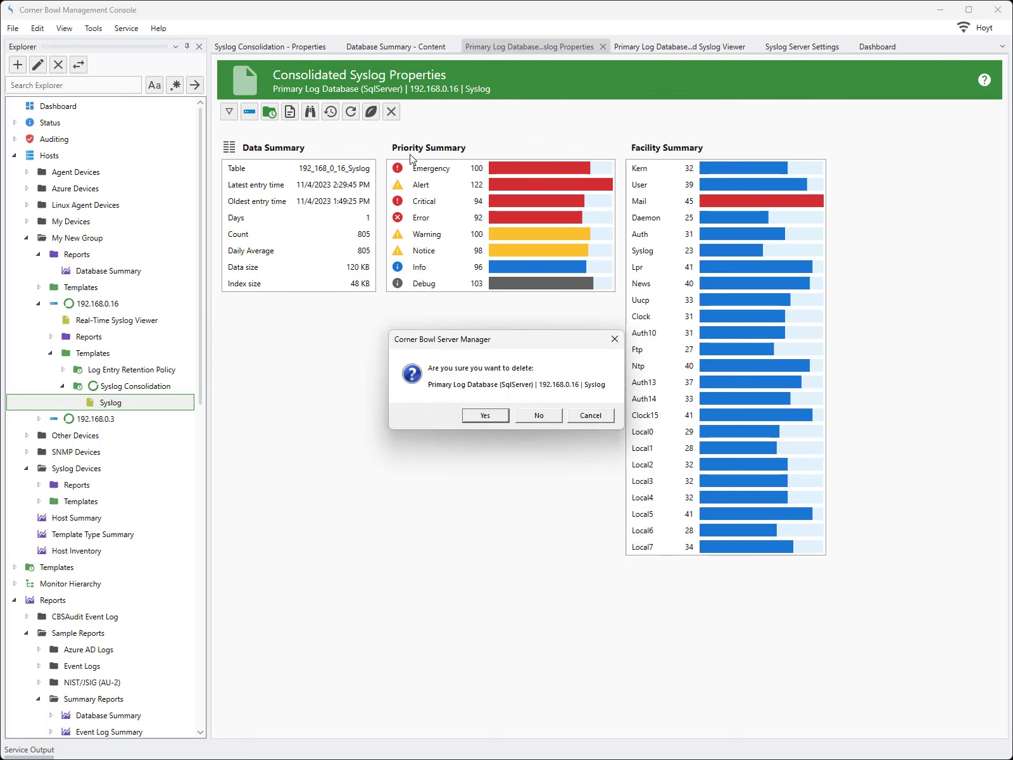
left_click(537, 415)
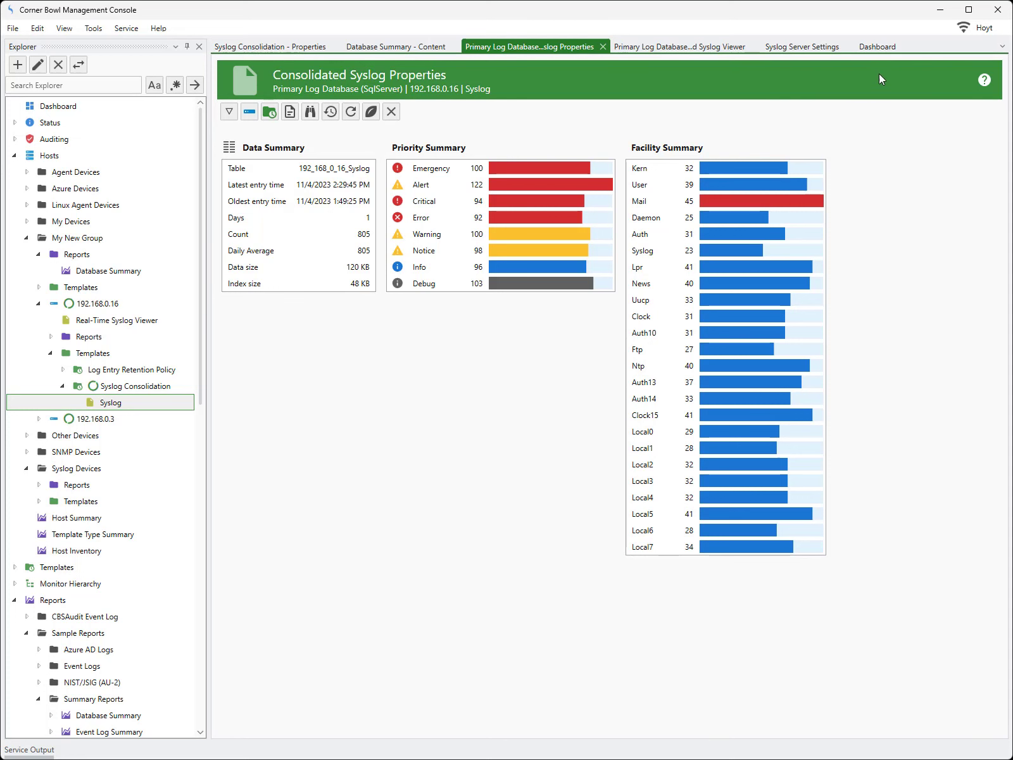
Delete the consolidated Syslog logs of hosts 192.168.0.16 and 192.168.0.3 together from the Dashboard's Log Database Summary.
left_click(886, 48)
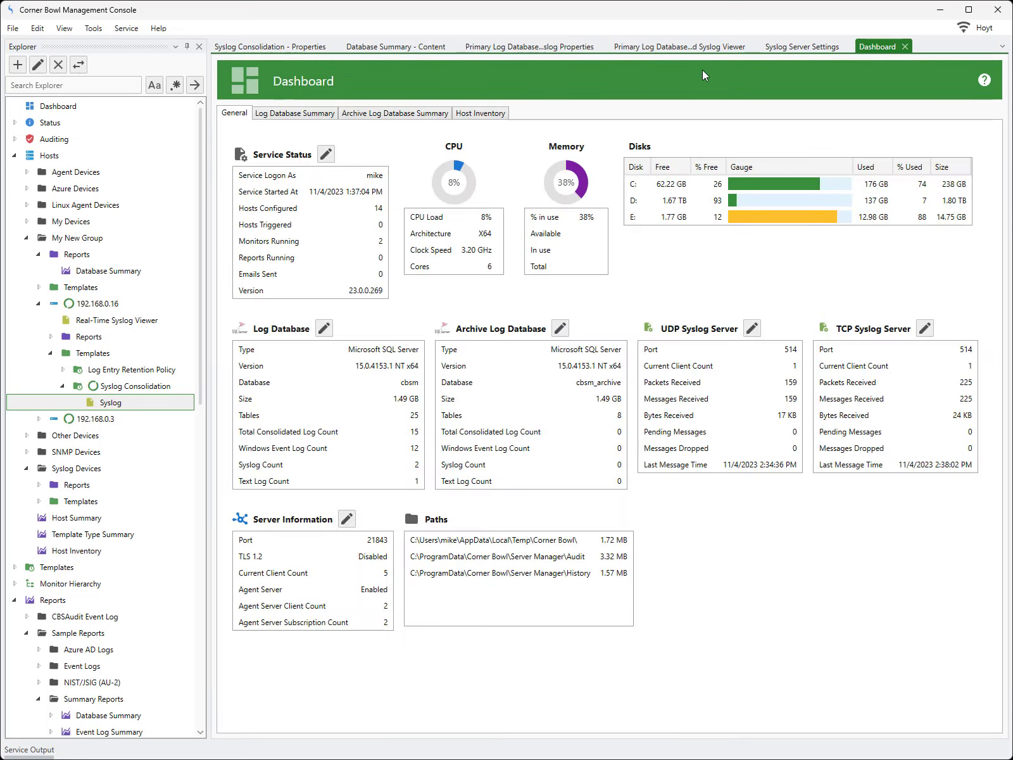
left_click(312, 114)
left_click(285, 230)
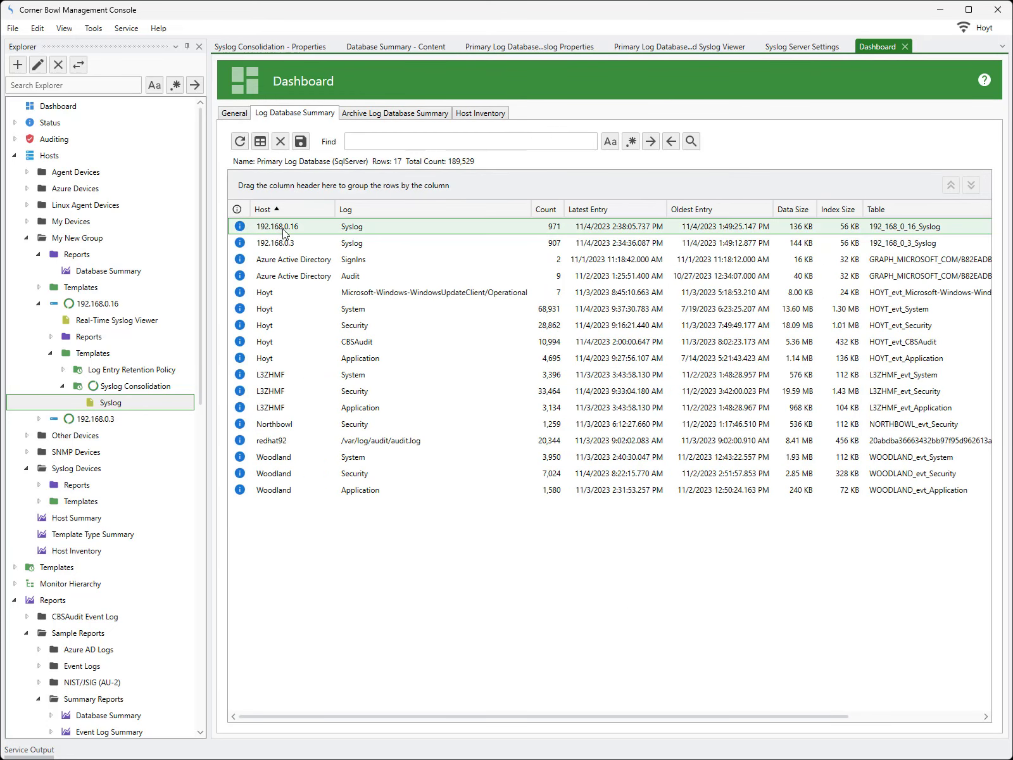
left_click(282, 244, "ctrl")
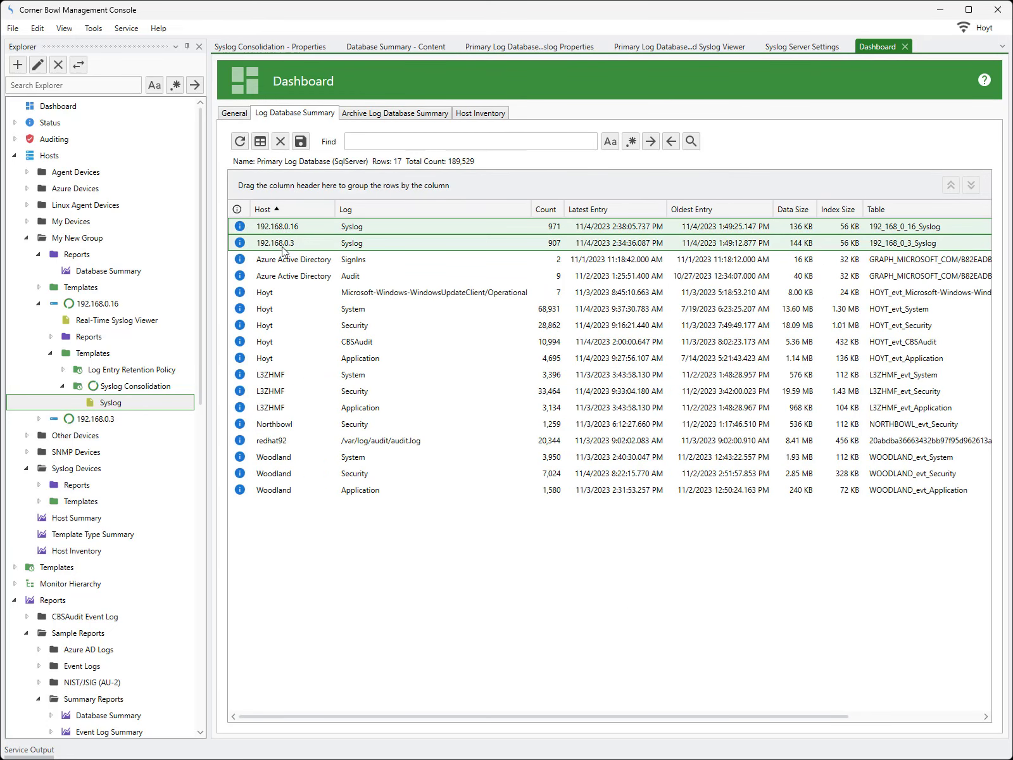
right_click(282, 250)
left_click(318, 329)
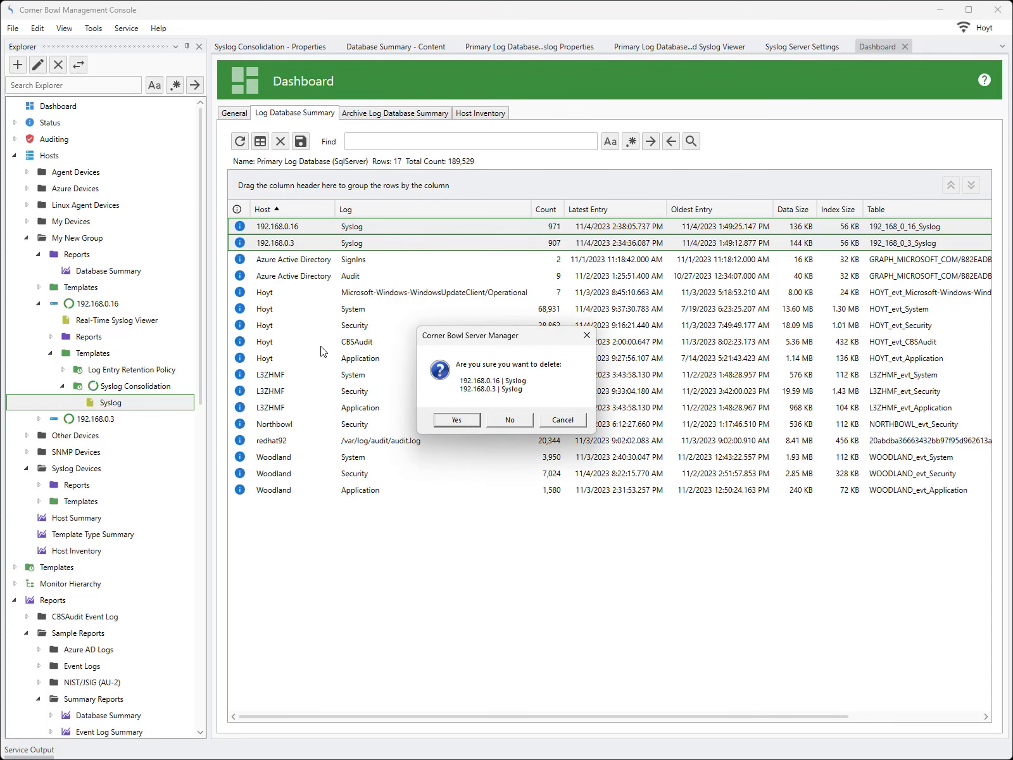
left_click(445, 421)
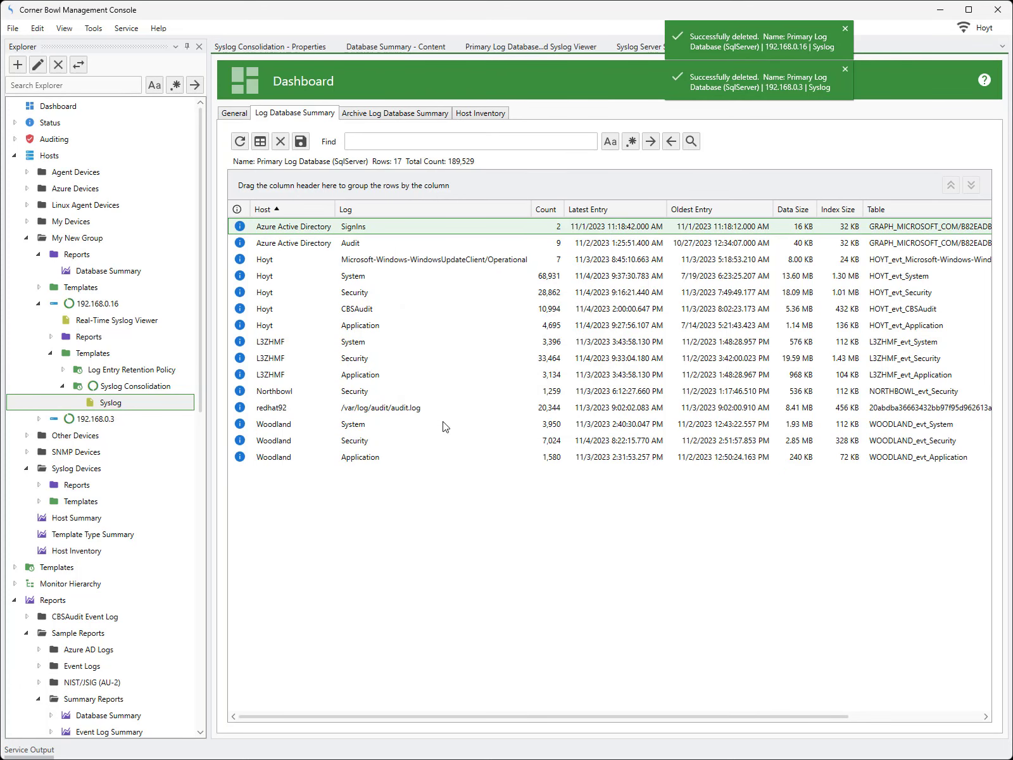